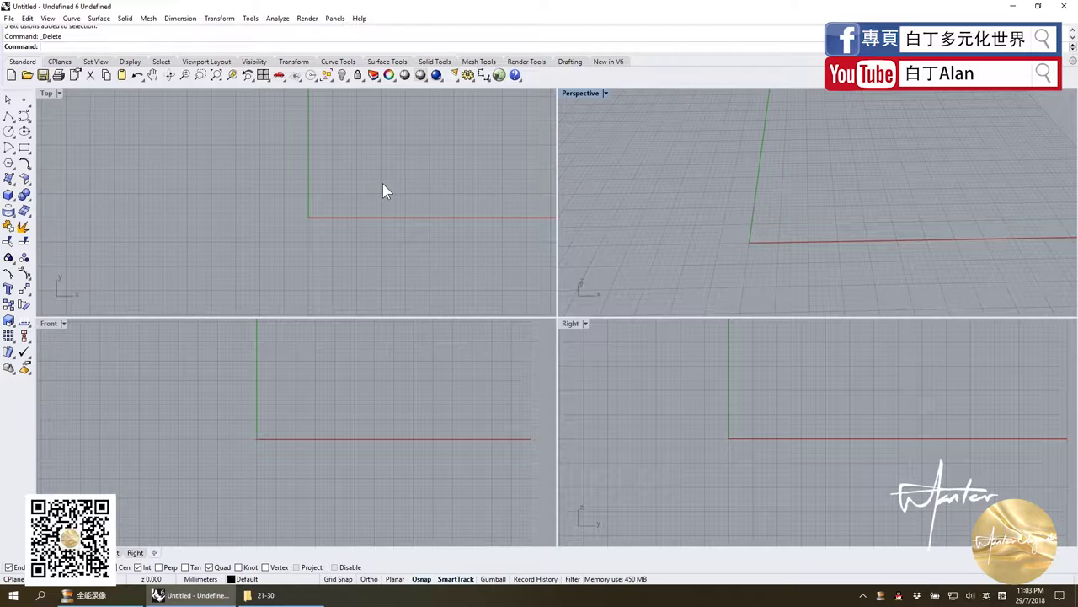
Step: Start the Control Point Curve tool from the left toolbar
left_click(24, 116)
Step: Maximize the Front viewport and turn on Grid Snap
scroll(416, 404, "down", 1)
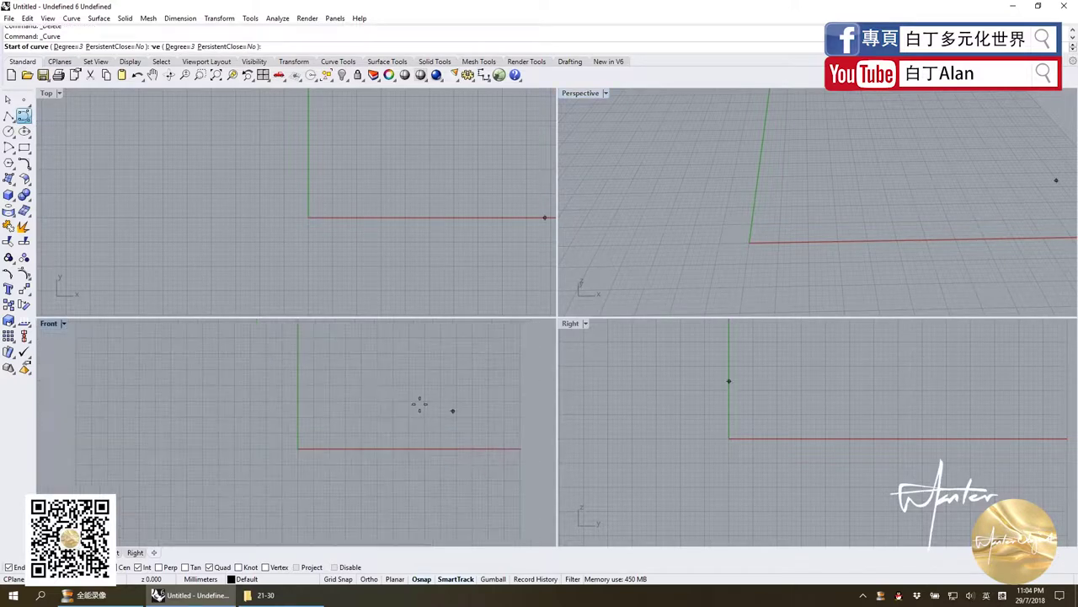
scroll(396, 392, "down", 1)
scroll(374, 378, "down", 1)
double_click(49, 323)
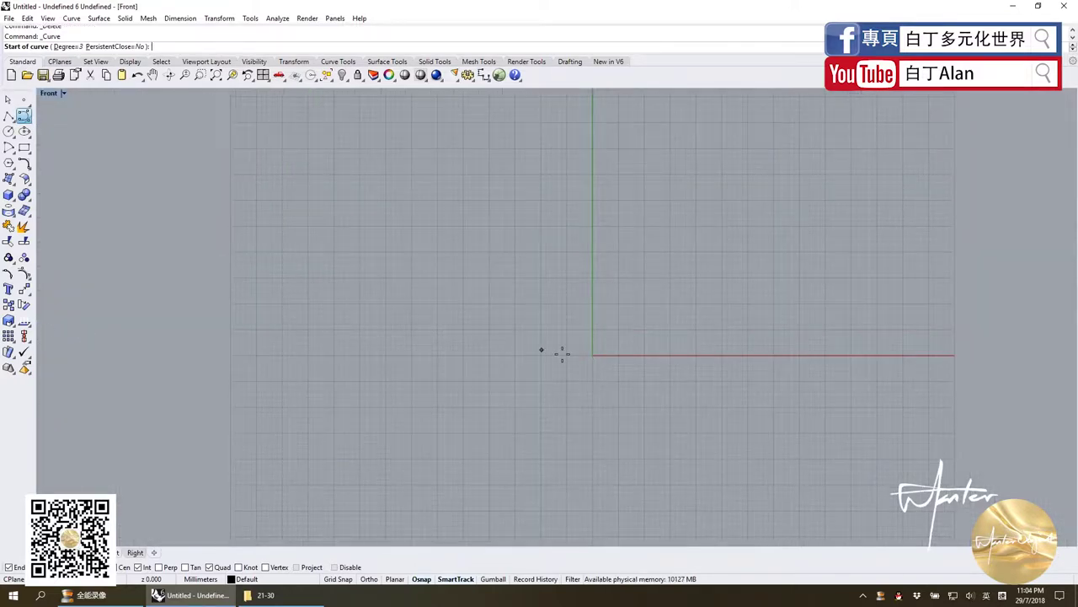
scroll(632, 304, "up", 2)
scroll(665, 278, "up", 2)
scroll(590, 295, "down", 2)
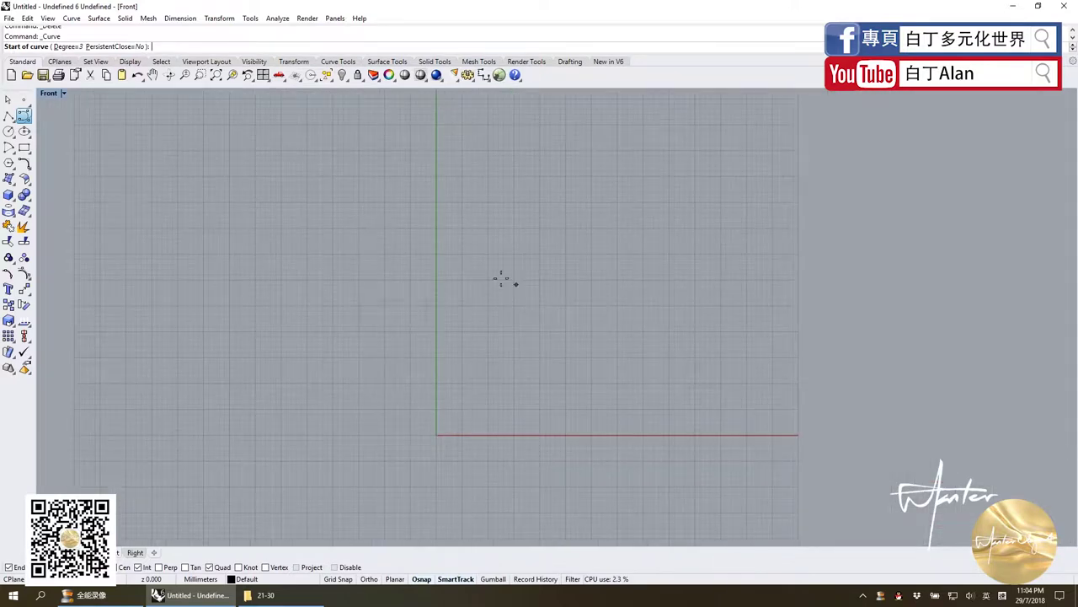
left_click(337, 579)
Step: Draw a six-point S-shaped profile curve from the vertical axis to the red axis, then select it
scroll(503, 256, "down", 1)
scroll(504, 256, "up", 2)
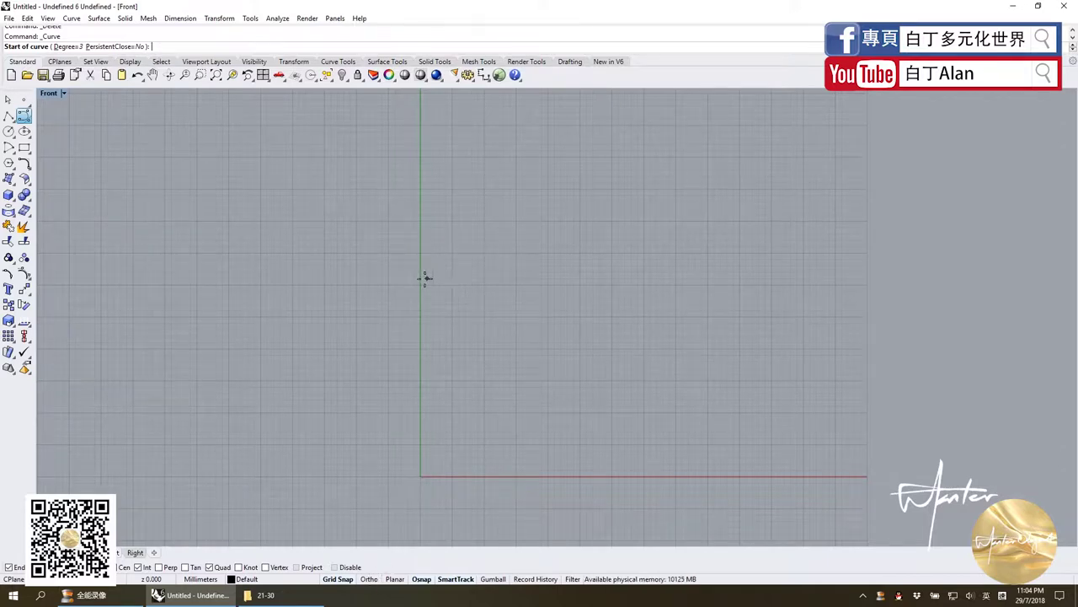
left_click(421, 278)
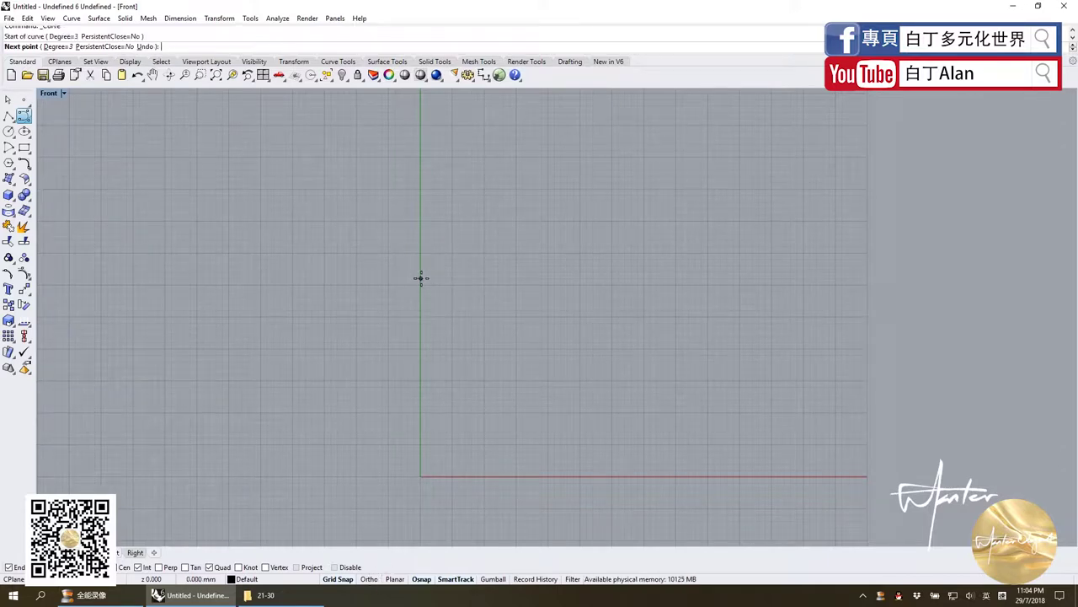
left_click(464, 278)
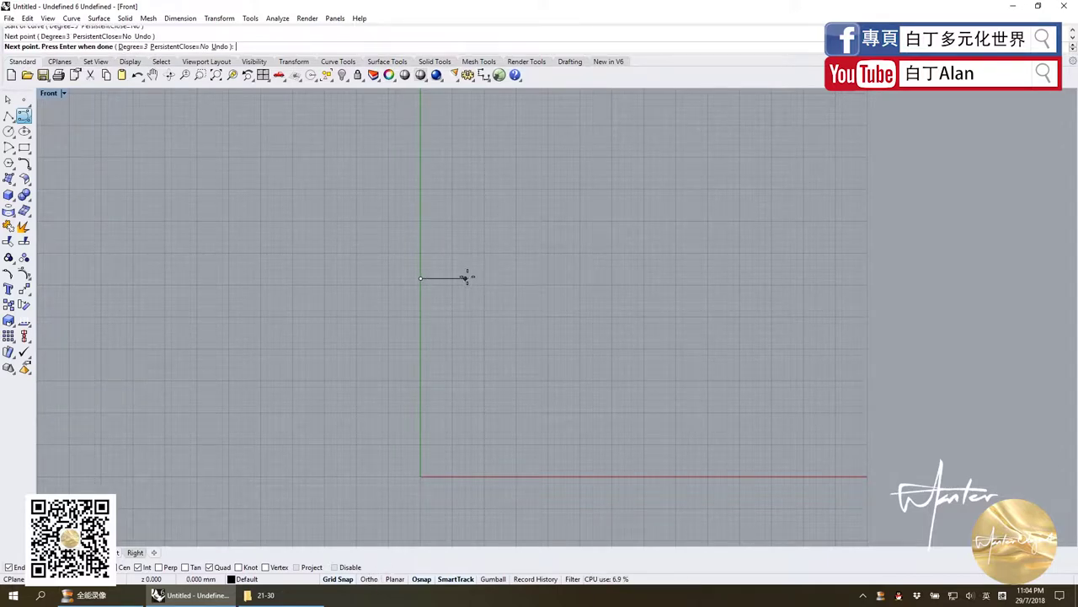
left_click(497, 317)
left_click(464, 393)
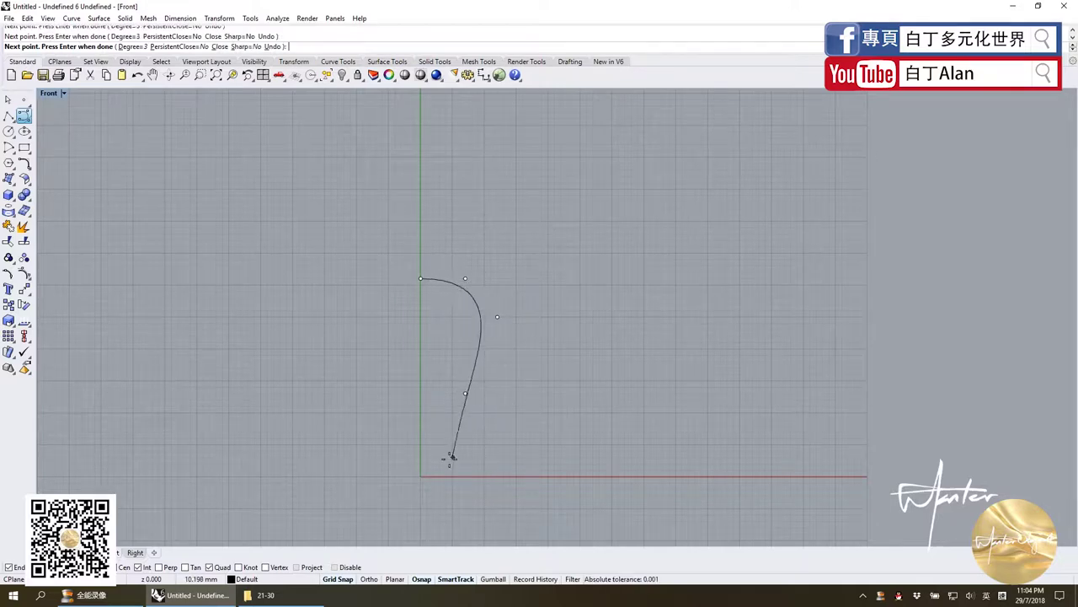
left_click(452, 444)
left_click(491, 476)
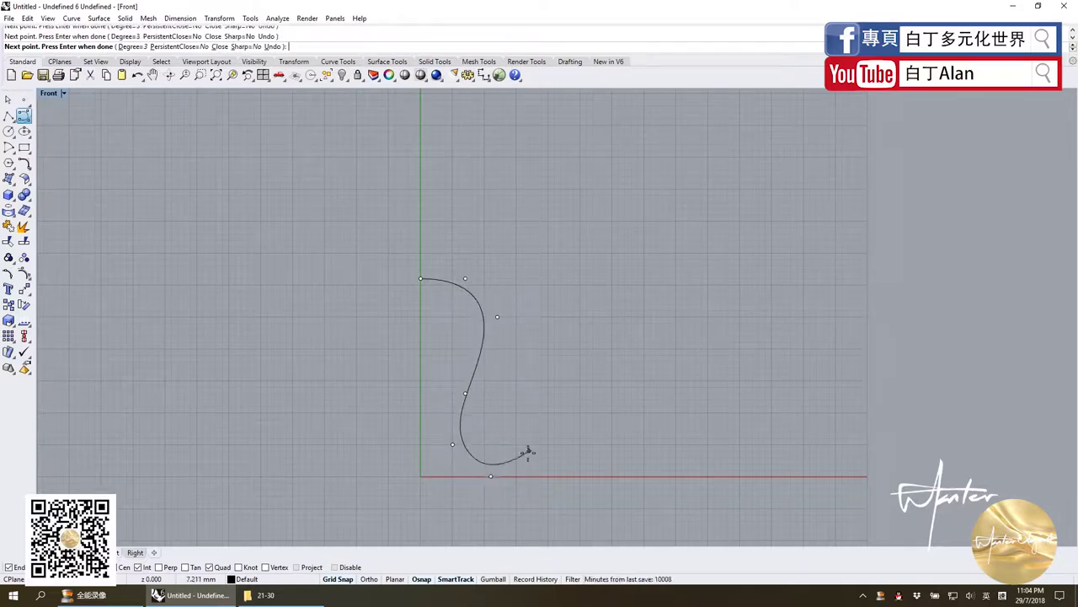
key("Return")
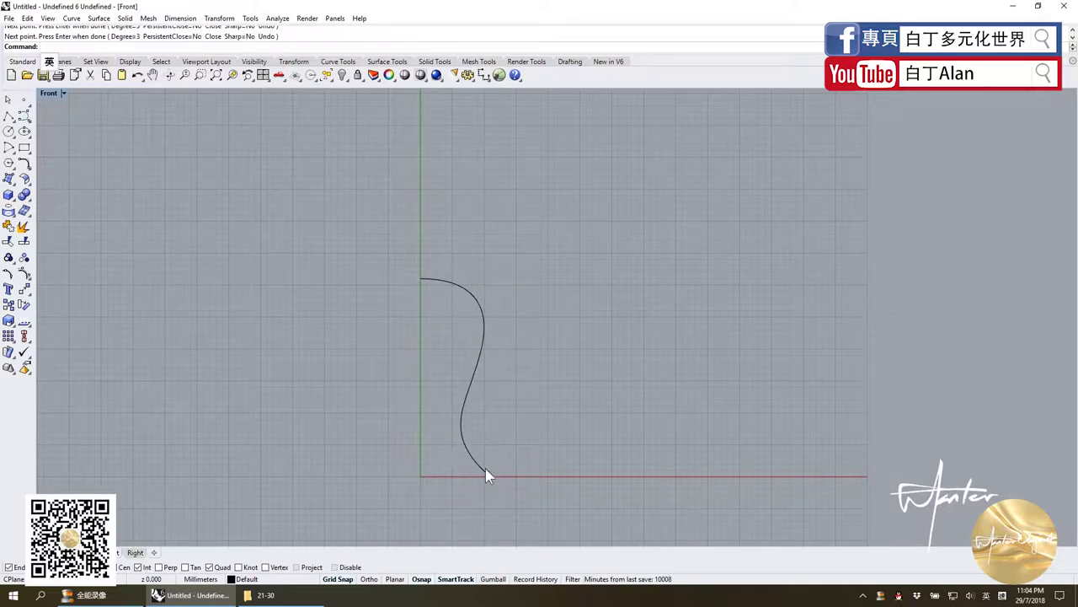
left_click(484, 469)
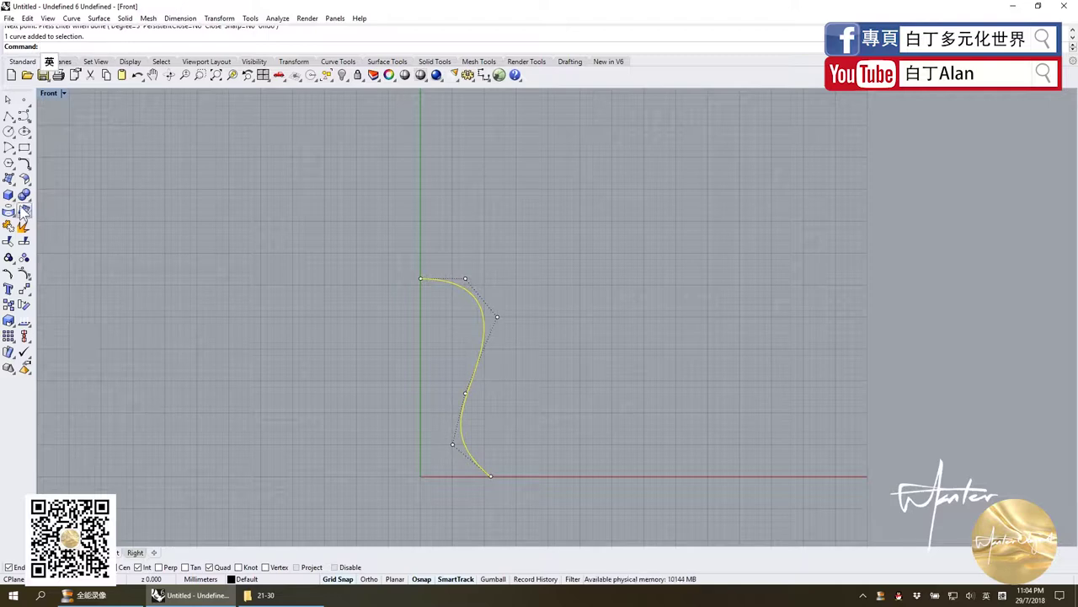
Step: Revolve the profile 360° about a vertical axis starting at the curve's top
left_click(12, 182)
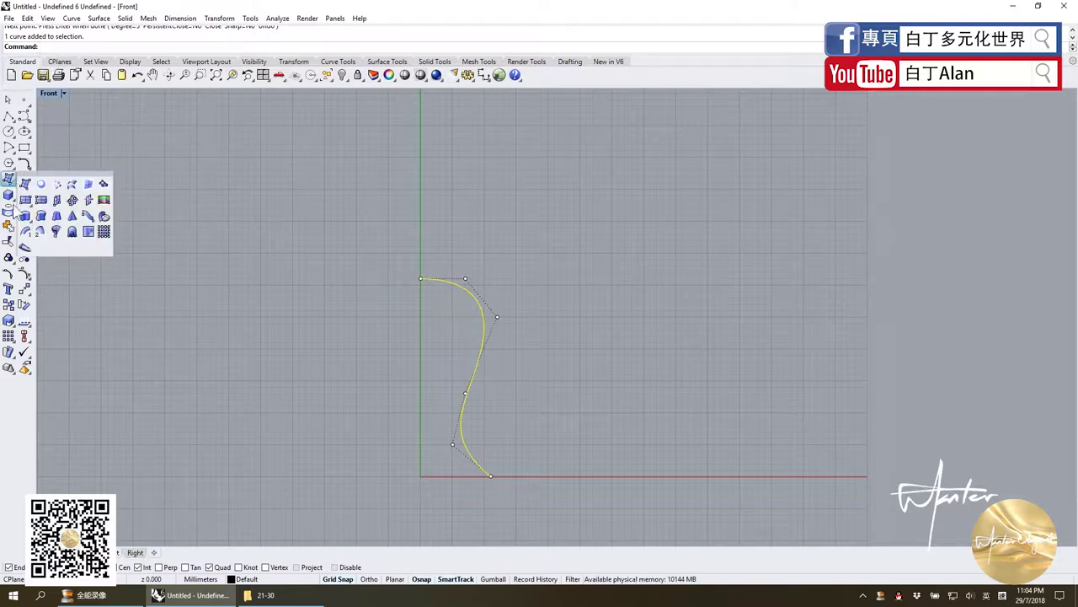
left_click(56, 232)
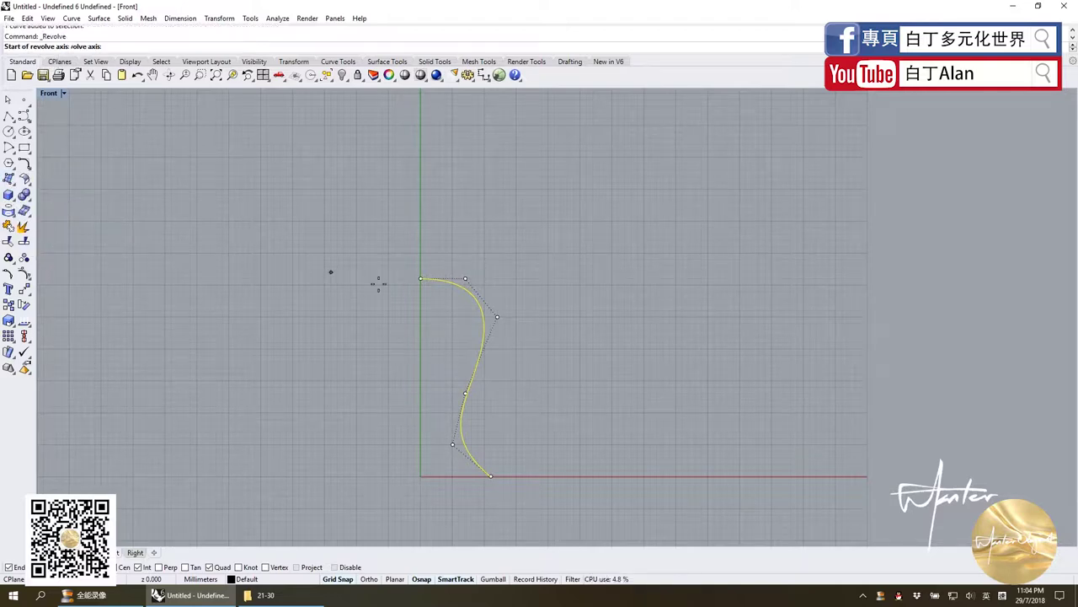
left_click(420, 279)
left_click(420, 335)
key("Return")
key("Return")
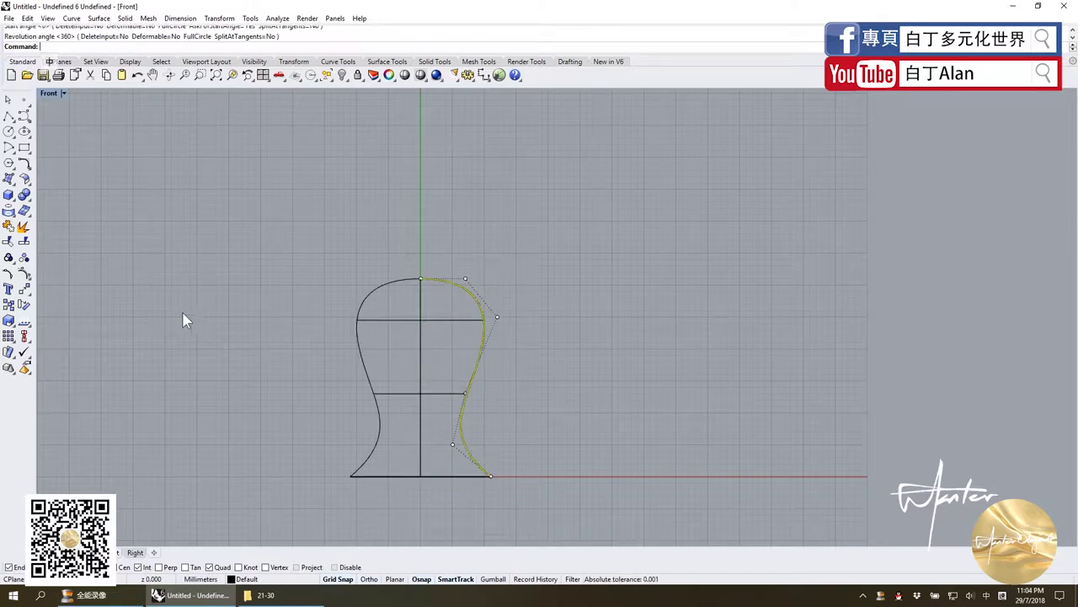
Step: Restore the four-view layout, select the vase surface and turn on its control points with F10
double_click(50, 96)
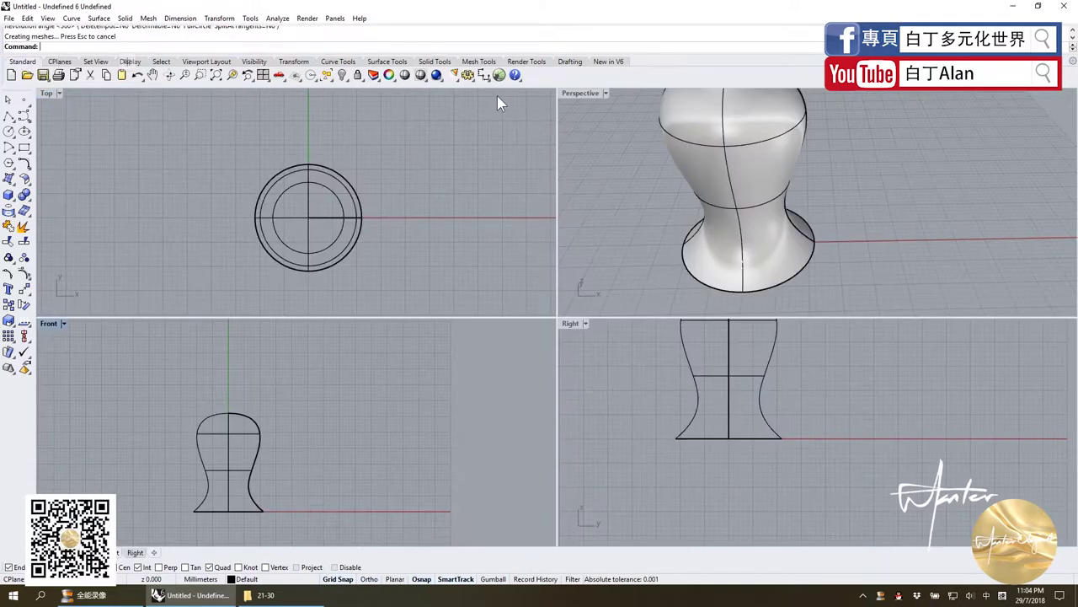
left_click(595, 95)
left_click(927, 179)
scroll(885, 236, "down", 3)
scroll(830, 252, "down", 2)
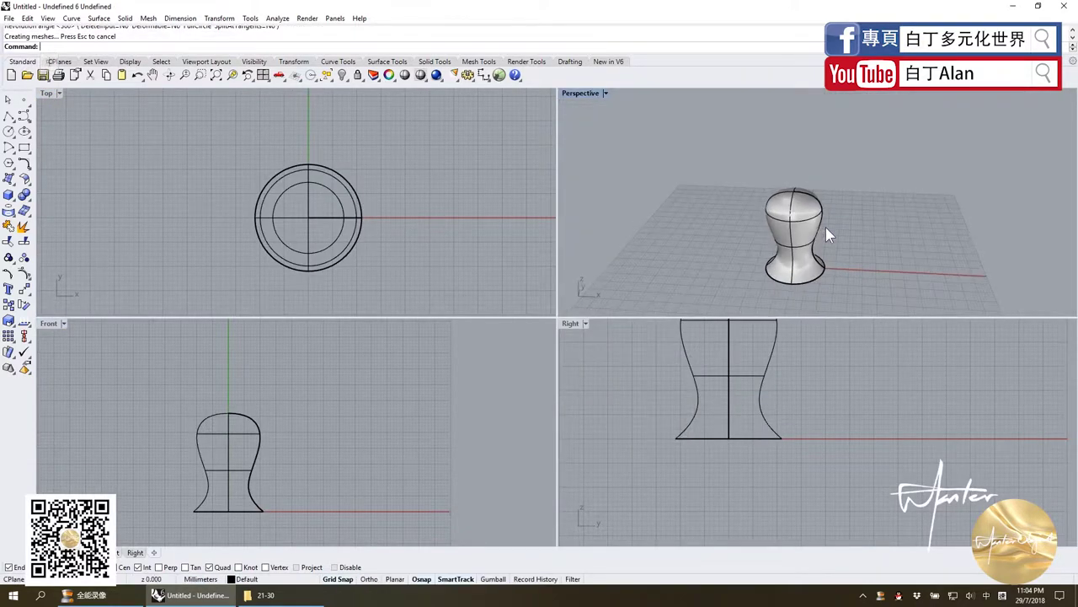
left_click(809, 225)
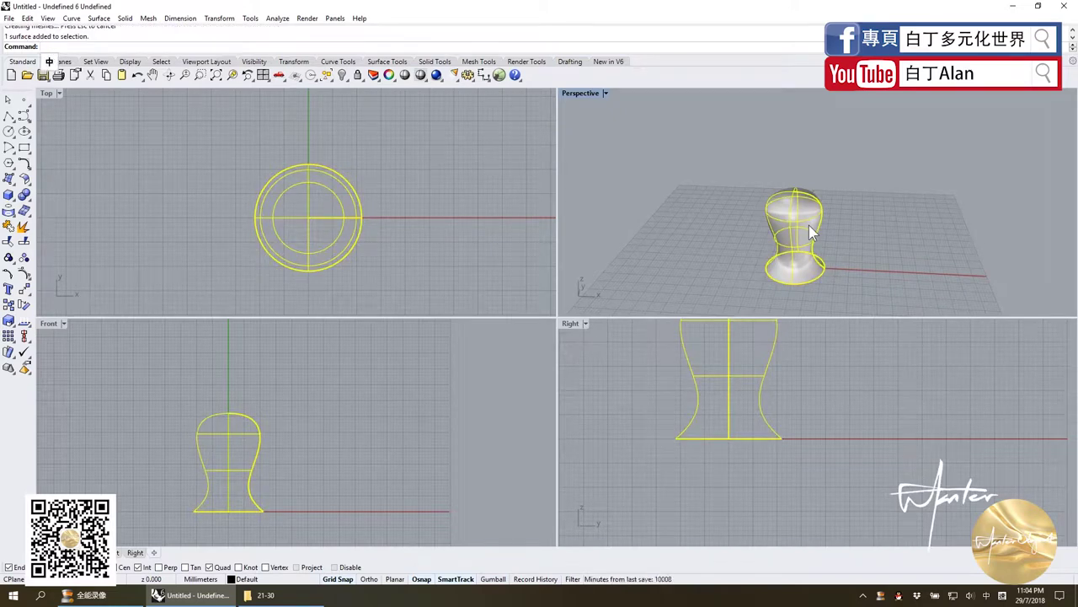
key("F10")
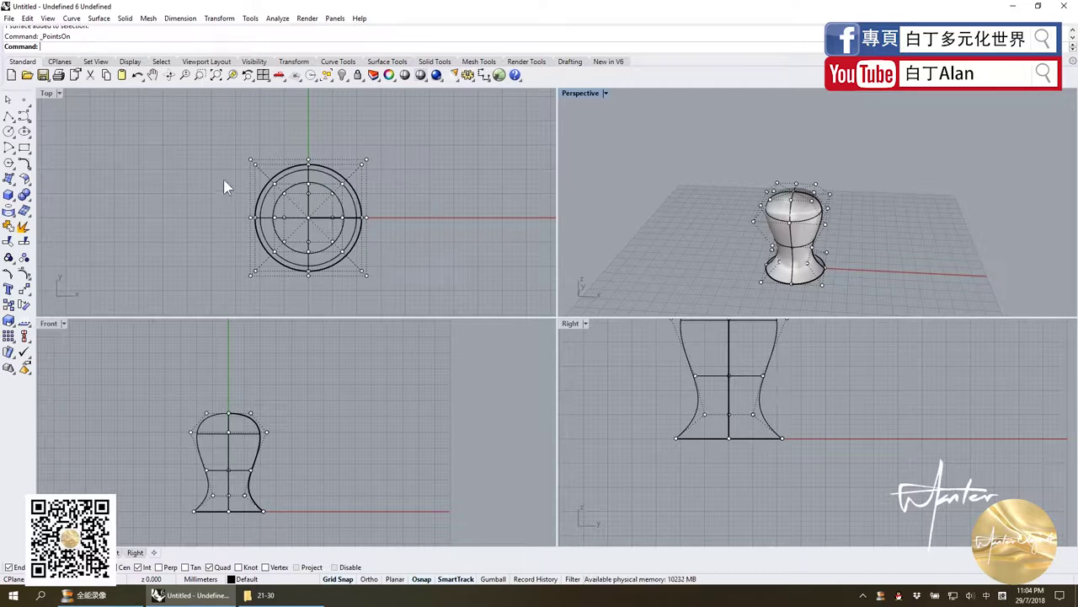
Step: Window-select a group of control points, then orbit the Perspective view closer to the knob
mouse_move(263, 140)
left_mouse_down()
mouse_move(394, 195)
mouse_move(394, 148)
left_mouse_up()
scroll(396, 193, "down", 4)
key("Escape")
scroll(948, 270, "down", 3)
right_click_drag(948, 271, 844, 302)
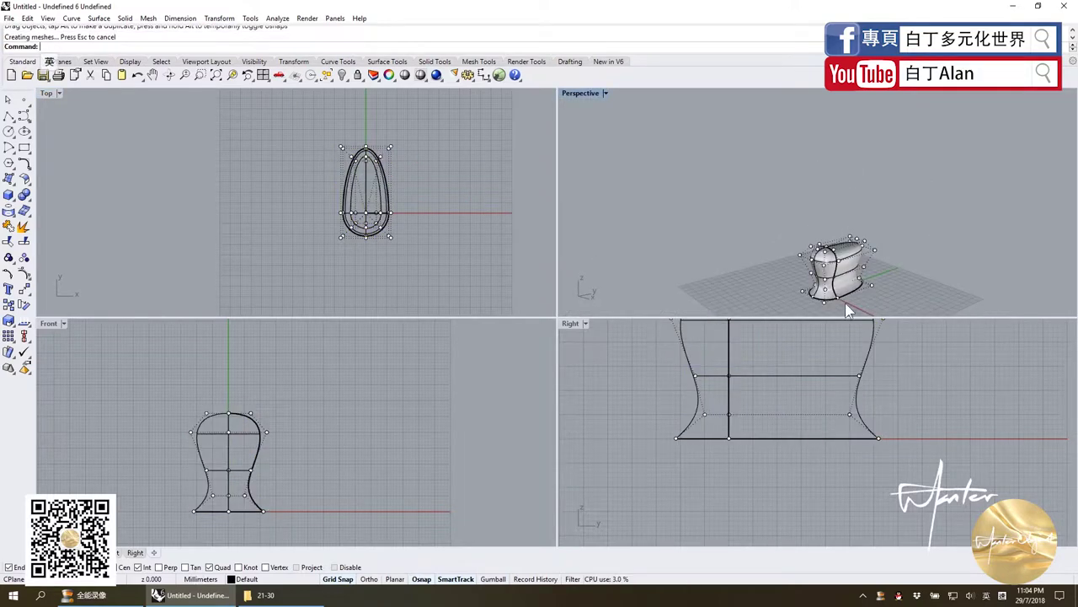
scroll(845, 302, "up", 3)
scroll(802, 223, "down", 3)
right_click_drag(801, 222, 768, 242)
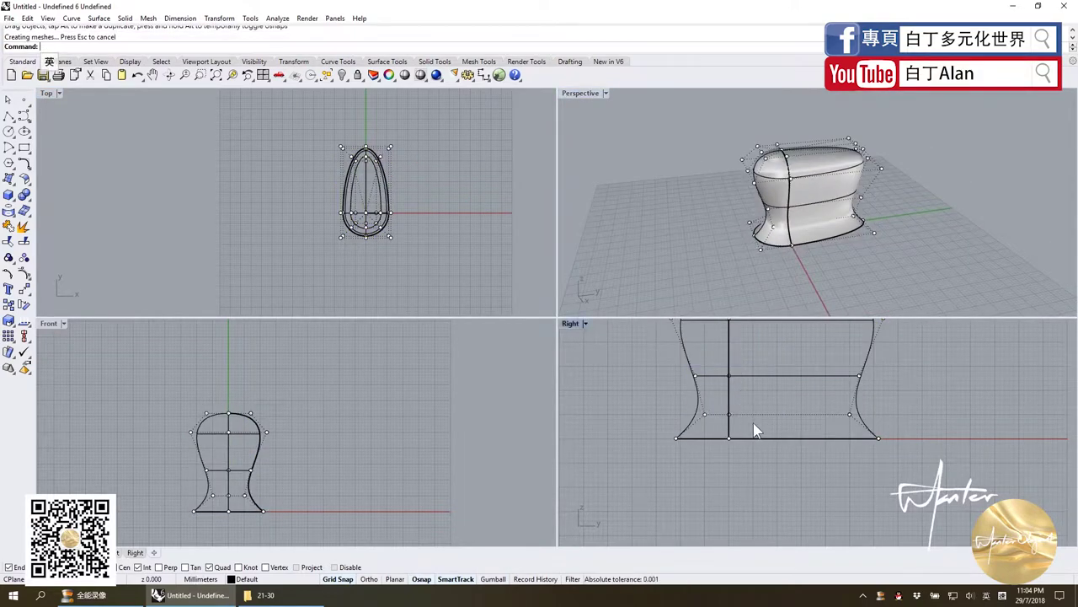
scroll(753, 433, "down", 3)
Step: Select the knob's bottom control points and drag them down twice to stretch it taller
left_click_drag(698, 401, 891, 462)
left_click(678, 411)
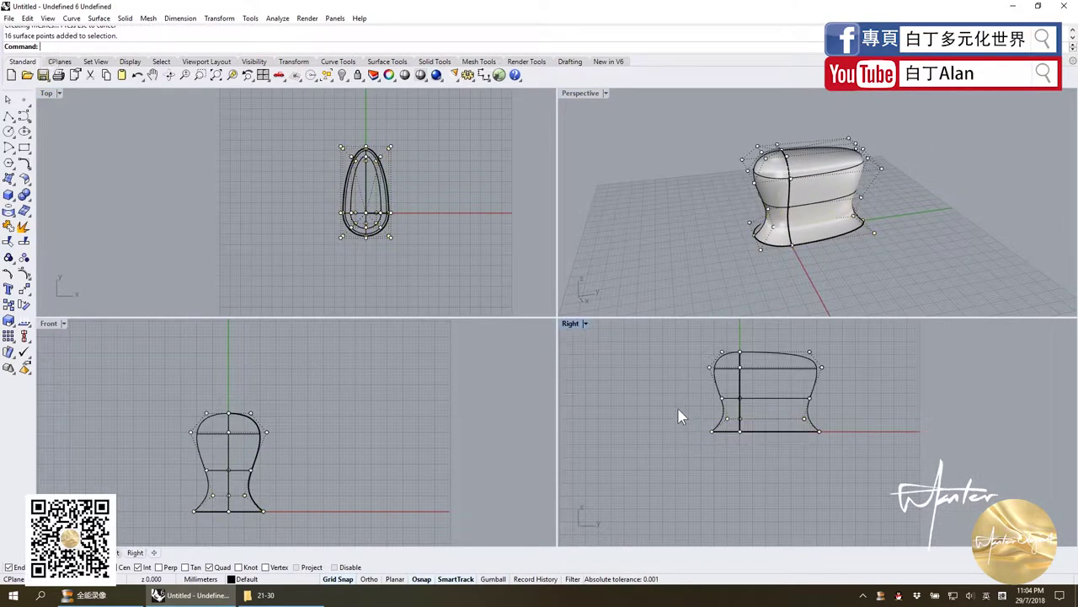
left_click_drag(679, 411, 879, 461)
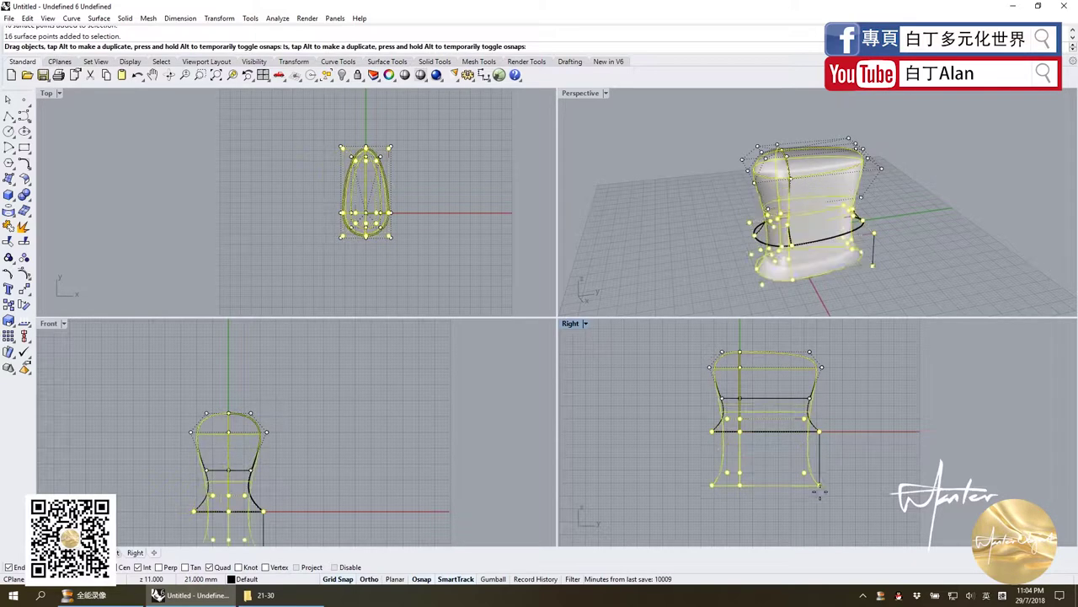
left_click_drag(819, 431, 822, 497)
scroll(823, 464, "down", 3)
scroll(776, 477, "up", 3)
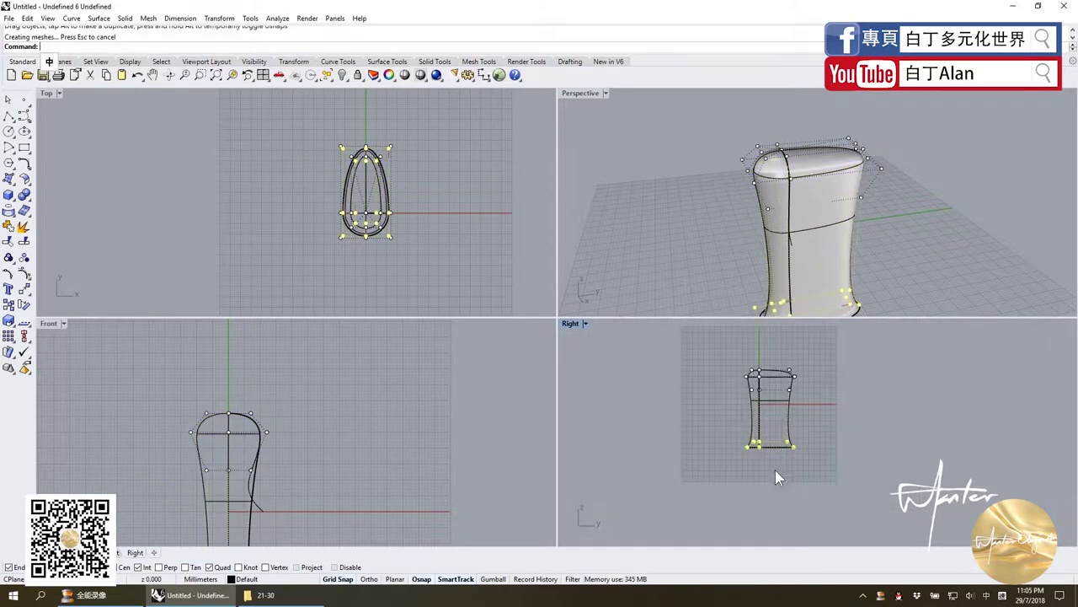
left_click_drag(796, 455, 796, 479)
left_click(808, 441)
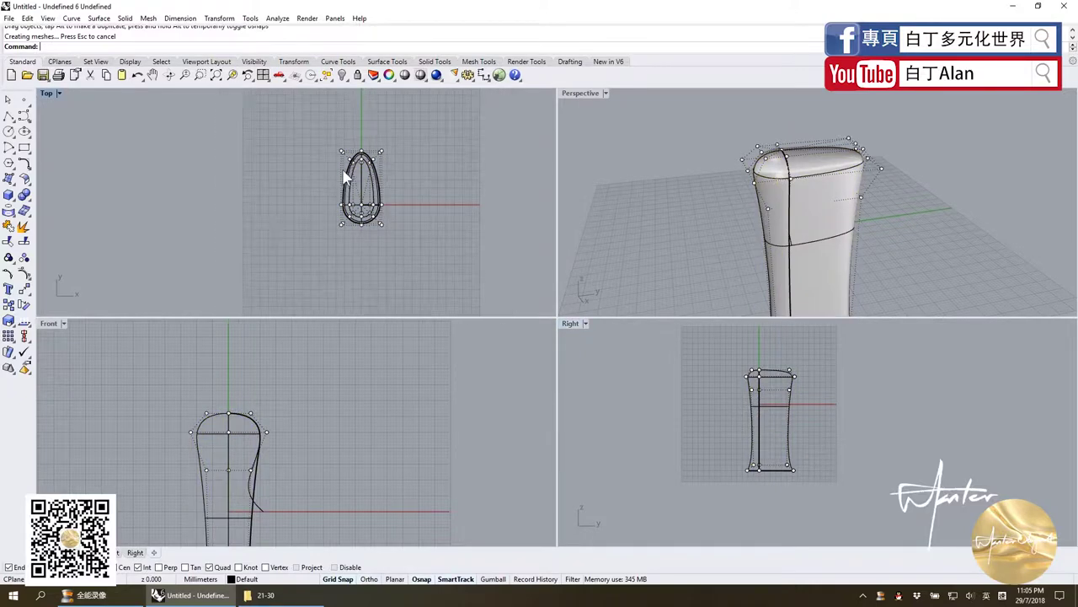
scroll(355, 177, "up", 3)
scroll(966, 203, "down", 3)
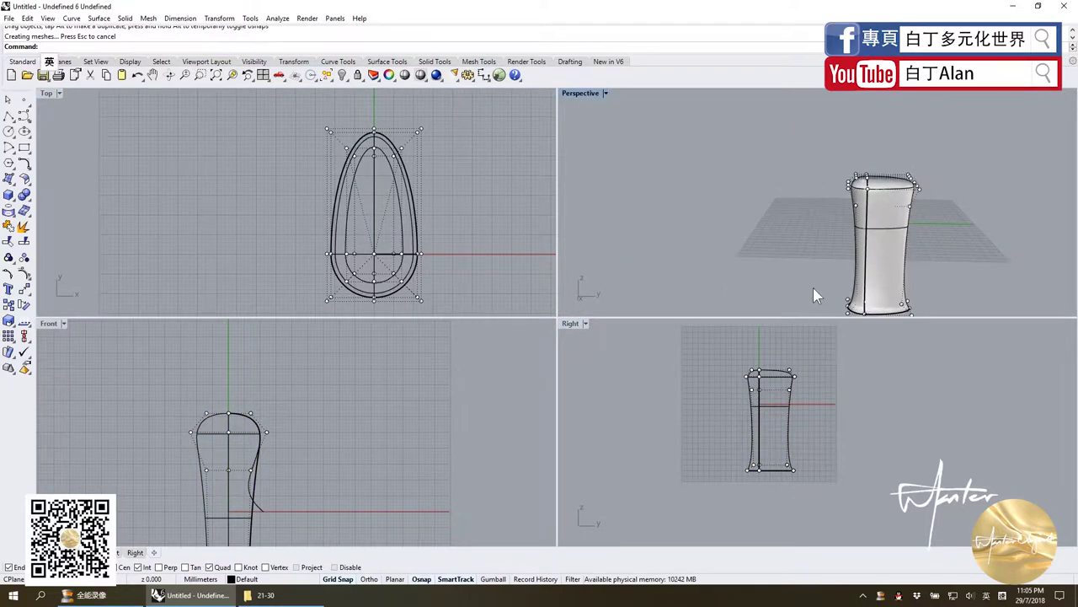
Step: In the Right view, pull side and right-edge control points inward to pinch the knob, then hide the points
left_click(763, 414)
scroll(763, 414, "up", 2)
left_click_drag(723, 366, 752, 503)
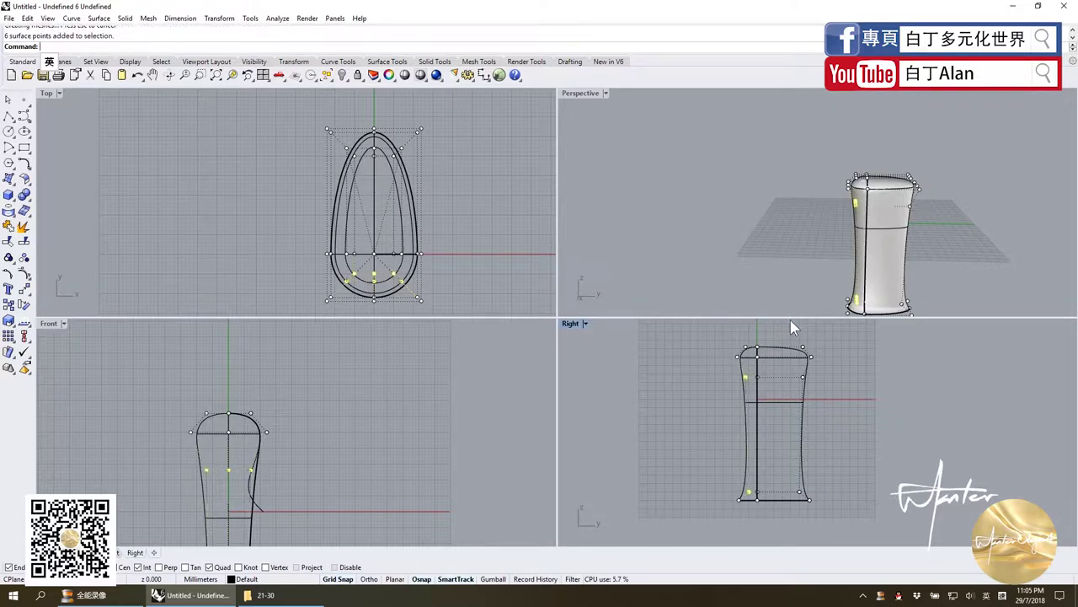
scroll(752, 413, "up", 3)
scroll(750, 389, "down", 4)
scroll(745, 391, "up", 3)
scroll(745, 391, "up", 3)
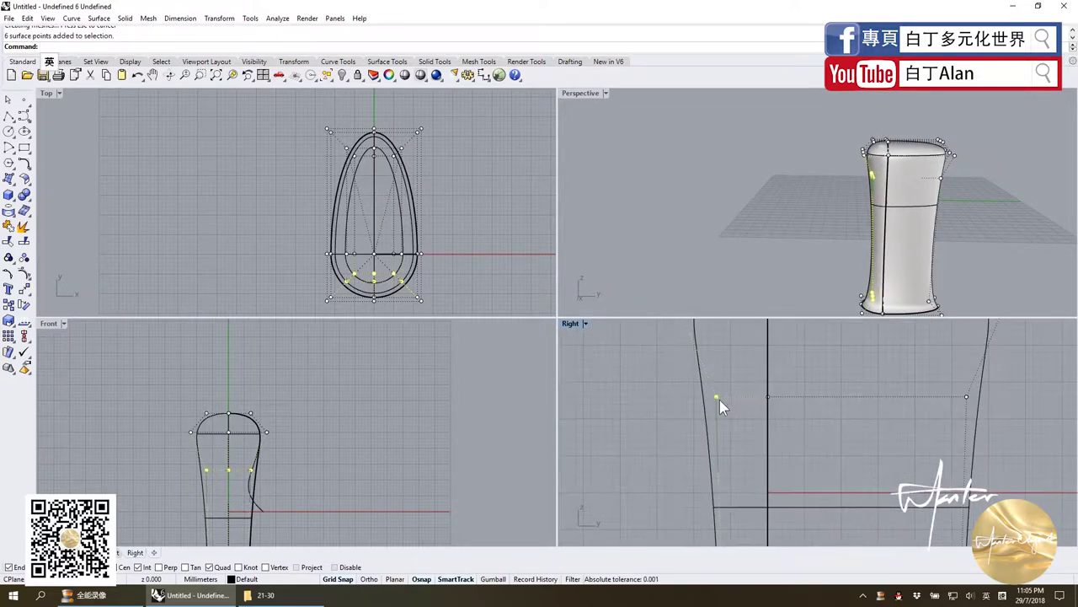
left_click_drag(721, 397, 740, 395)
scroll(730, 379, "down", 4)
scroll(729, 375, "down", 2)
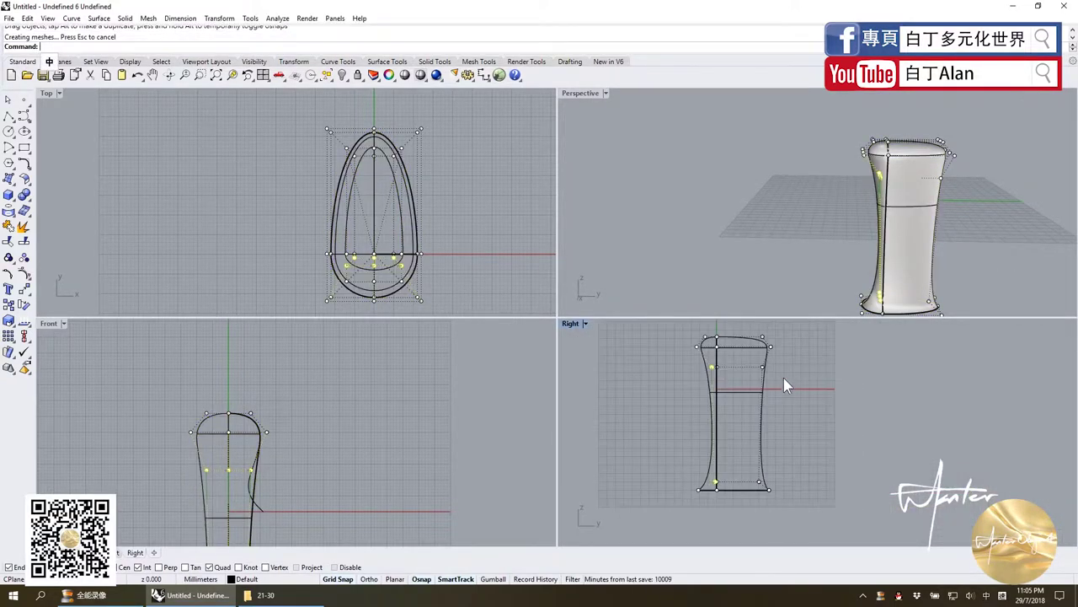
left_click_drag(769, 484, 769, 484)
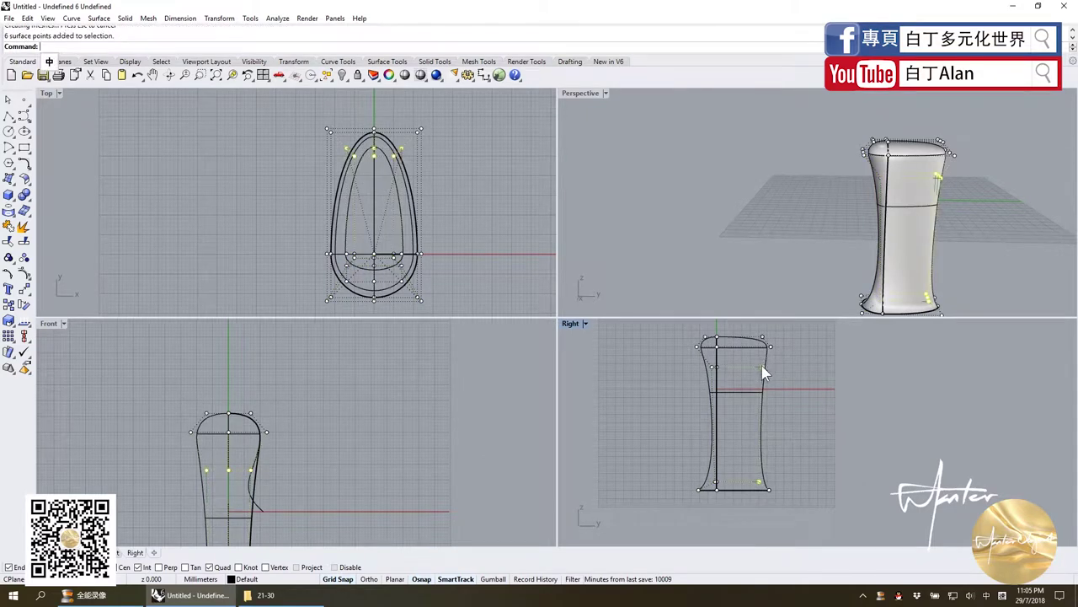
left_click_drag(763, 373, 767, 373)
key("Escape")
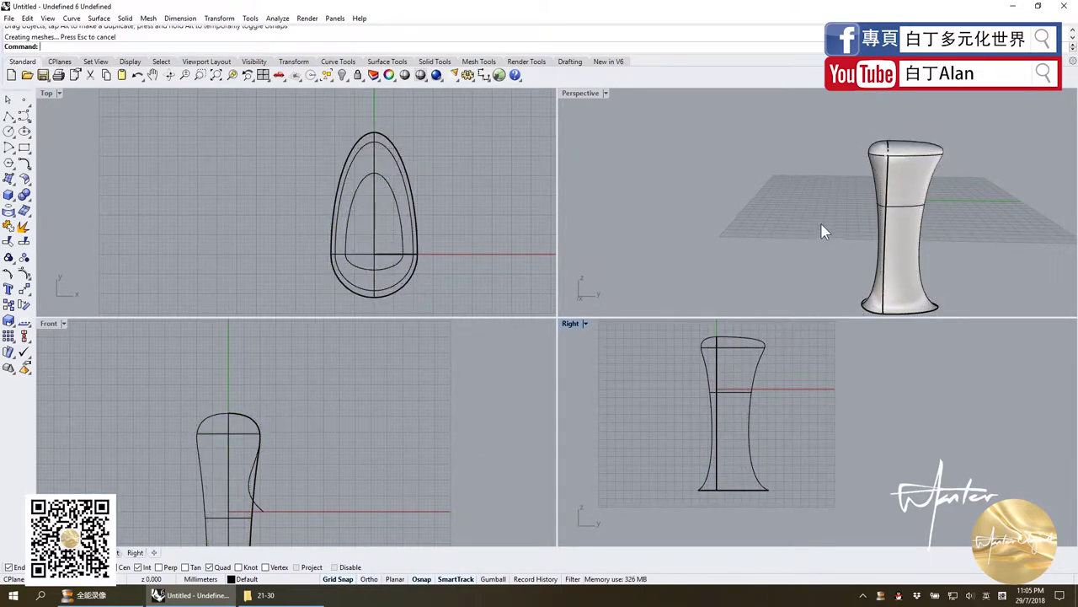
mouse_move(824, 232)
right_mouse_down()
mouse_move(786, 222)
mouse_move(825, 252)
mouse_move(825, 211)
mouse_move(885, 236)
right_mouse_up()
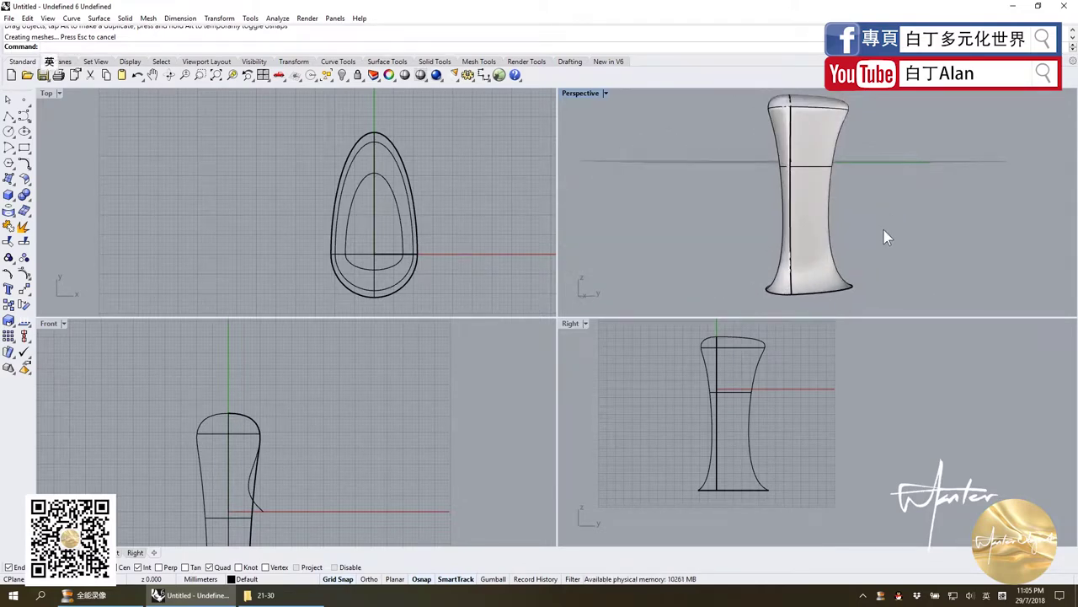
Step: Draw a horizontal cutting line across the knob's base in the Right view
left_click(9, 116)
left_click(672, 480)
left_click(807, 480)
key("Return")
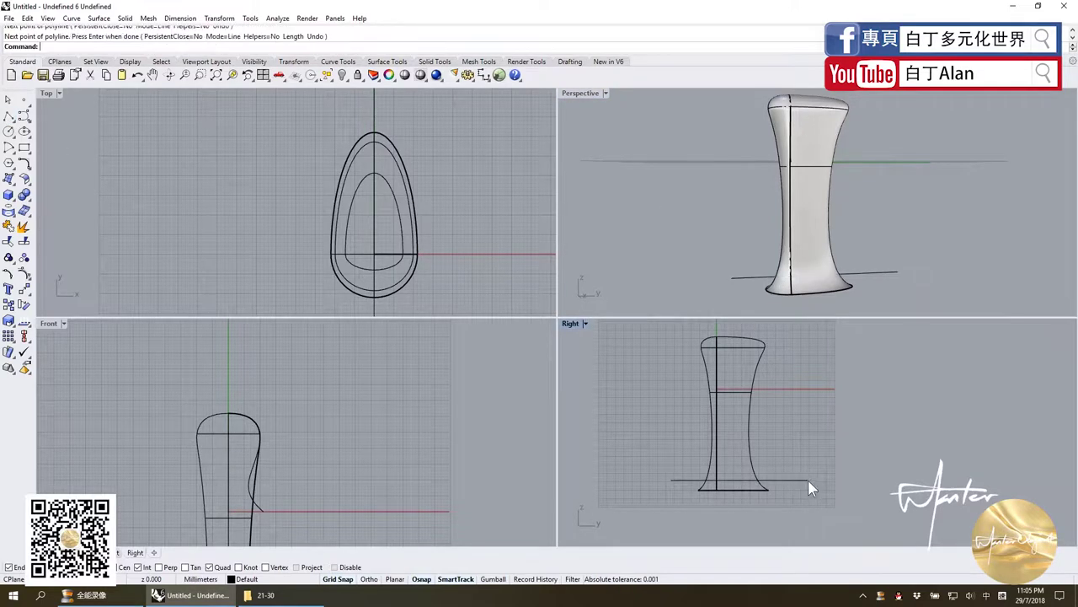
Step: Split the knob surface with the line, then delete the bottom piece and the line
key("ctrl+a")
left_click(25, 257)
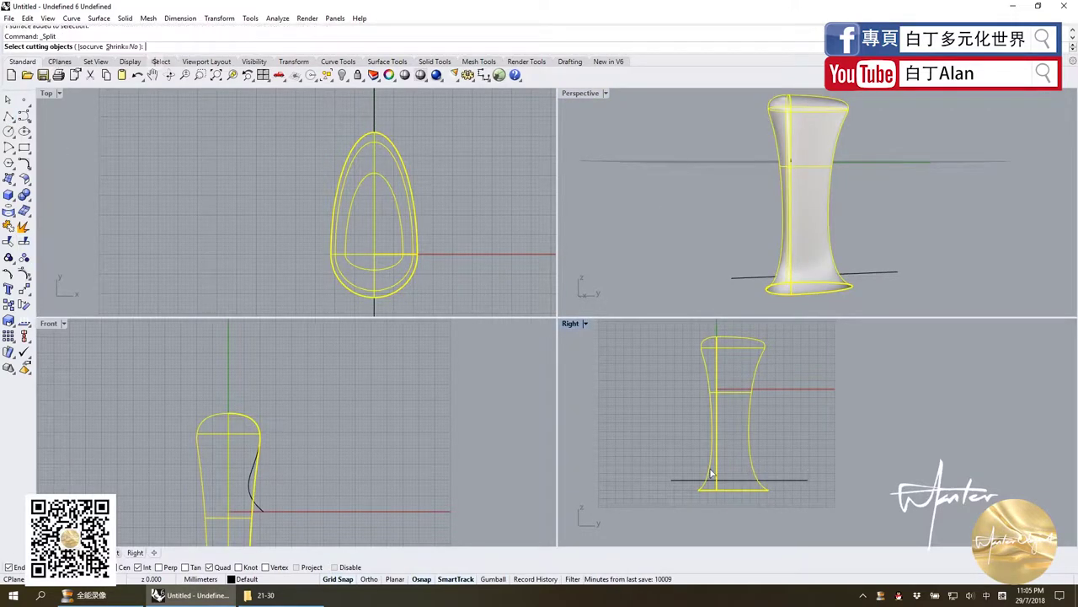
left_click(785, 483)
key("Return")
left_click(761, 487)
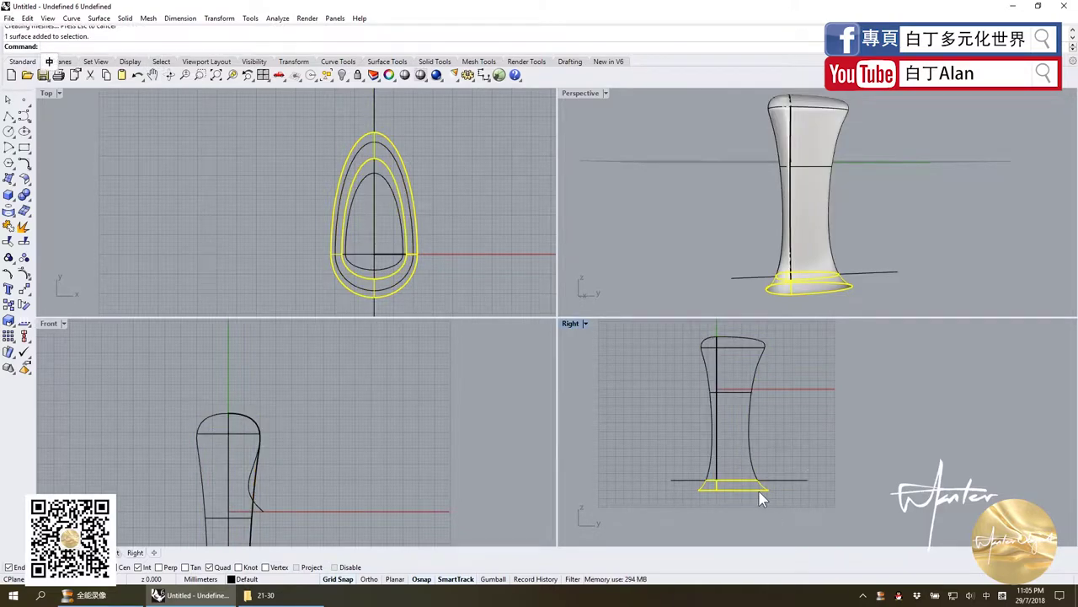
key("Delete")
left_click(784, 481)
key("Delete")
Step: Select all objects in the scene with Ctrl+A and delete them
mouse_move(808, 202)
right_mouse_down()
mouse_move(841, 166)
mouse_move(791, 258)
right_mouse_up()
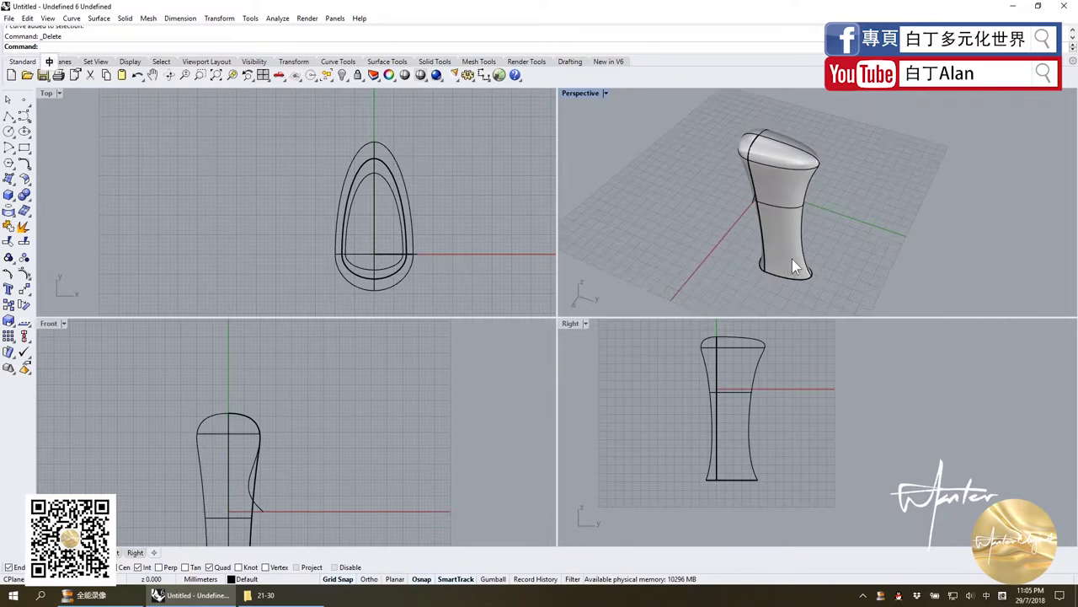
key("ctrl+a")
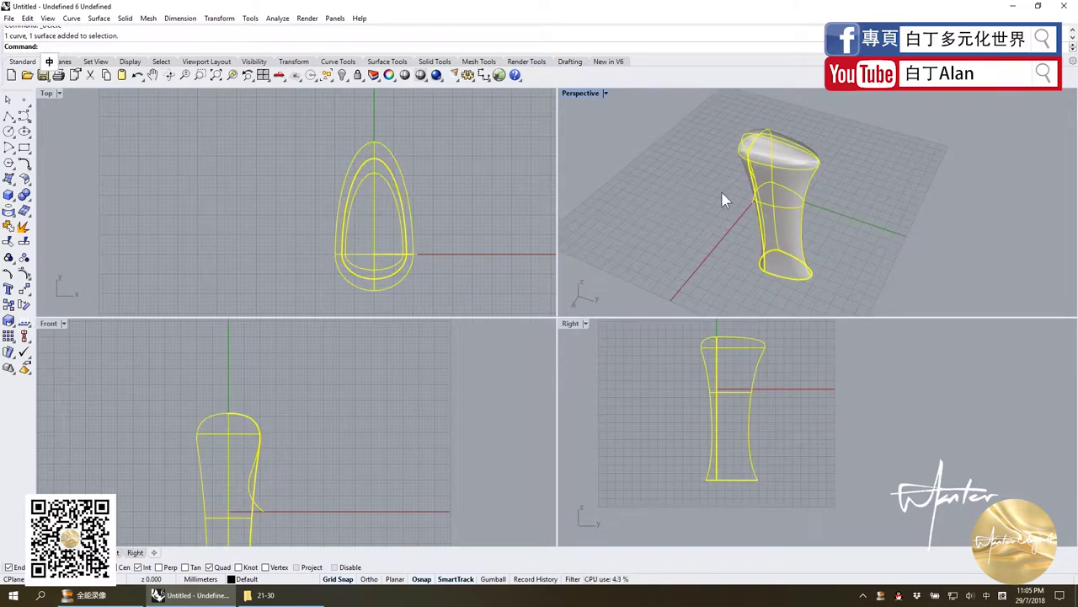
key("Delete")
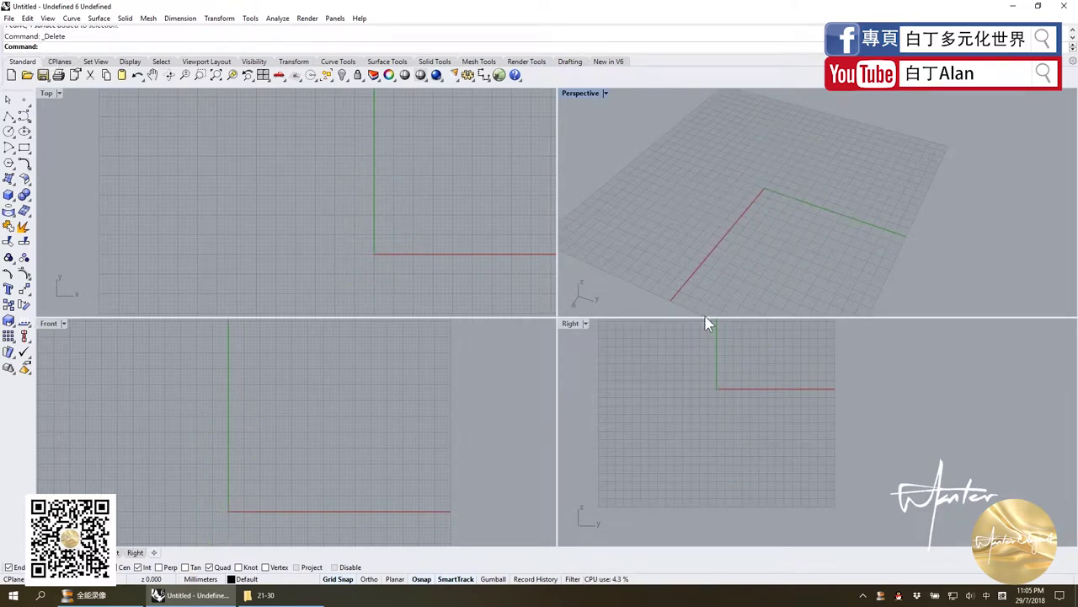
Step: Undo the delete, then delete the knob surfaces, keeping and selecting the profile curve
key("ctrl+z")
left_click(660, 428)
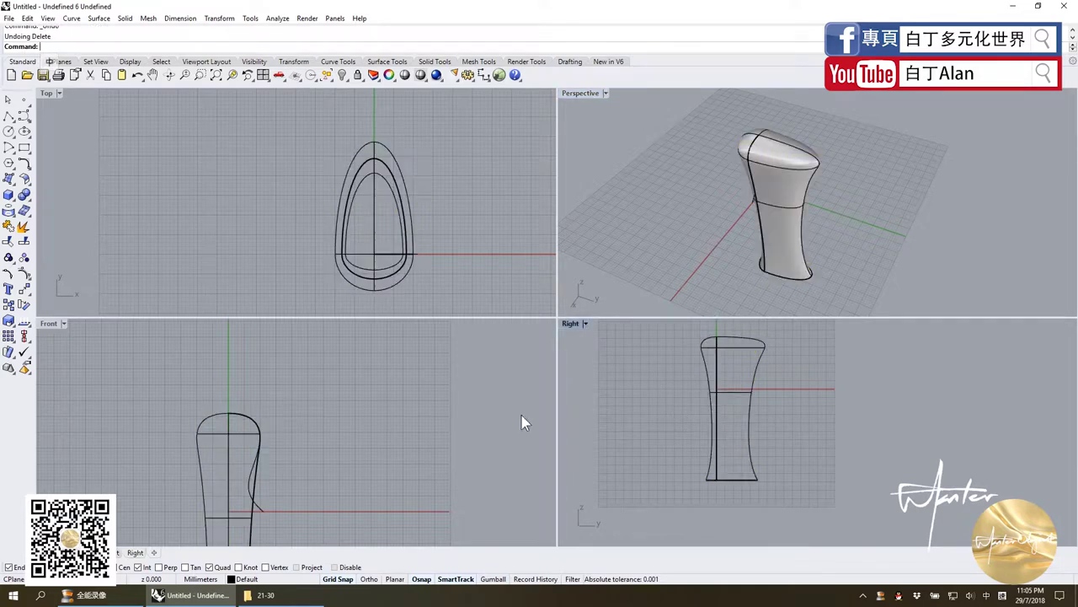
left_click(229, 424)
key("Delete")
key("Delete")
scroll(253, 425, "down", 3)
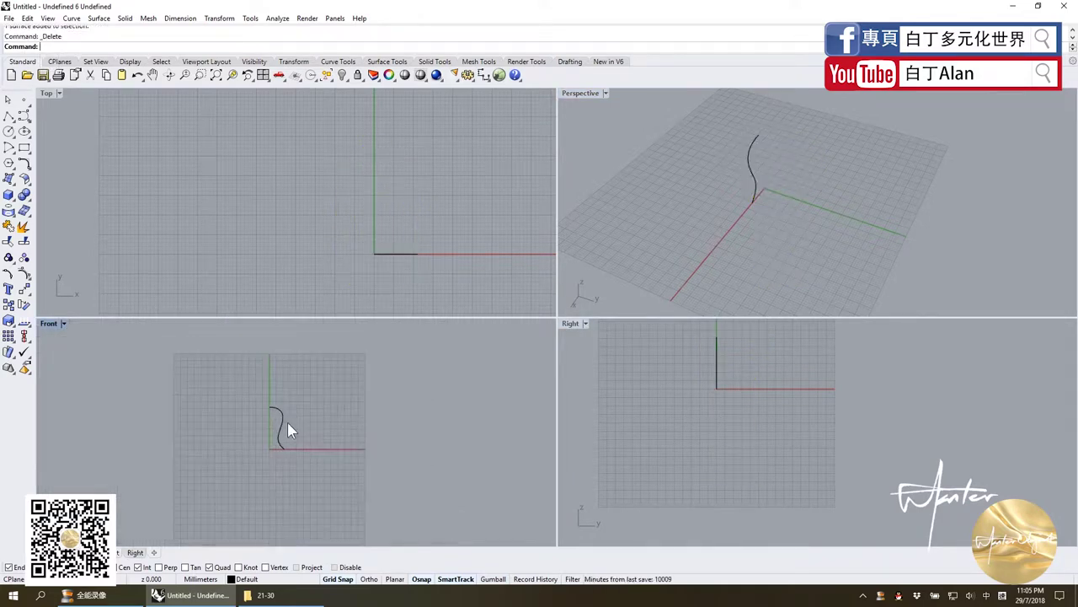
left_click(277, 425)
scroll(232, 396, "up", 2)
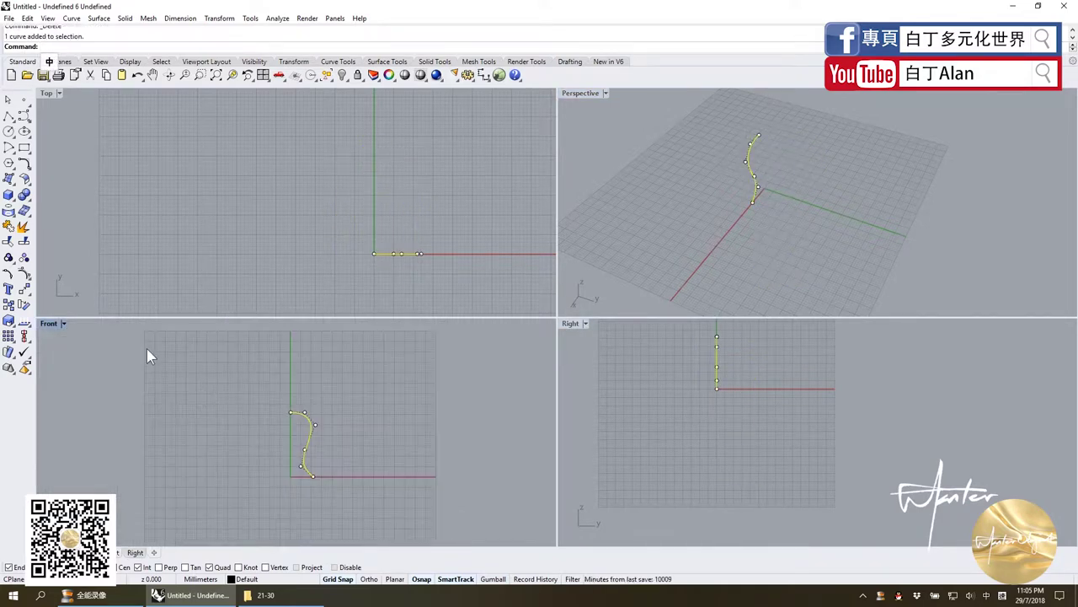
Step: Maximize the Front view and rebuild the profile curve with 10 points at degree 3, redoing a first attempt
double_click(48, 323)
left_click(23, 162)
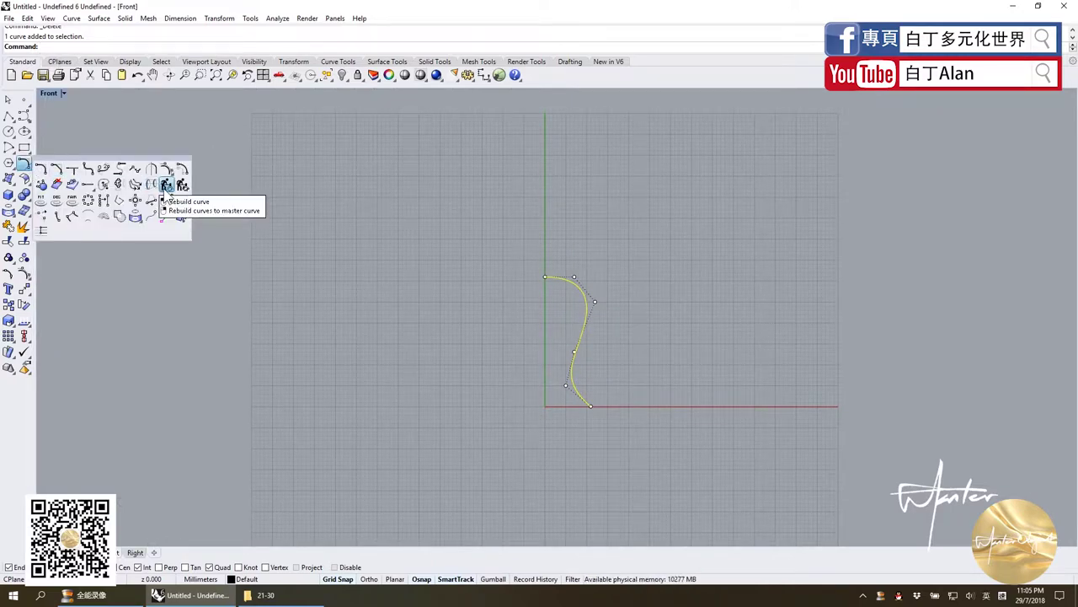
left_click(166, 185)
left_click_drag(557, 227, 445, 226)
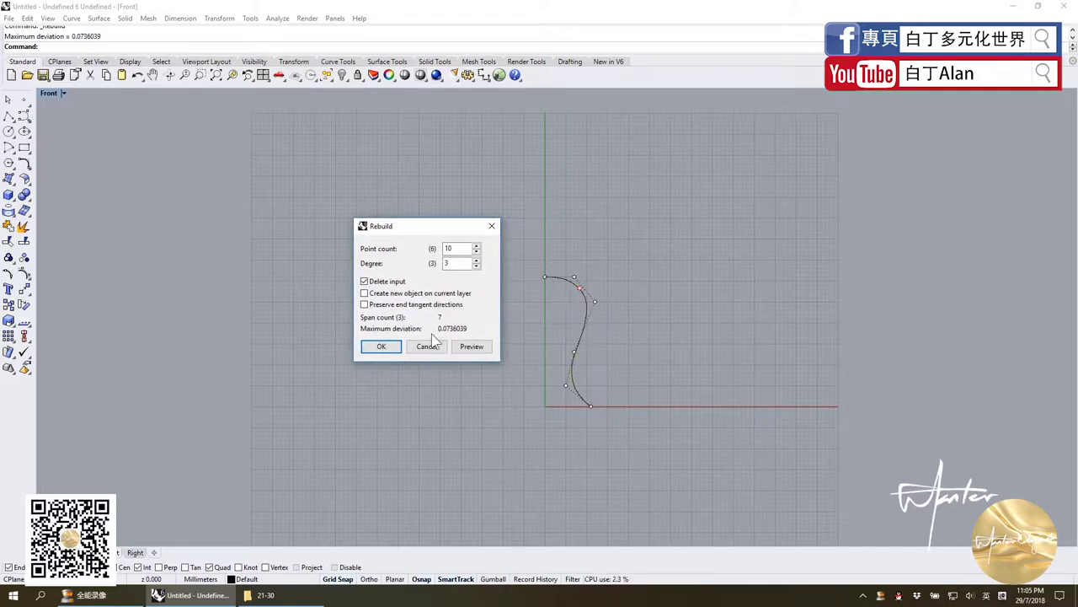
left_click(381, 346)
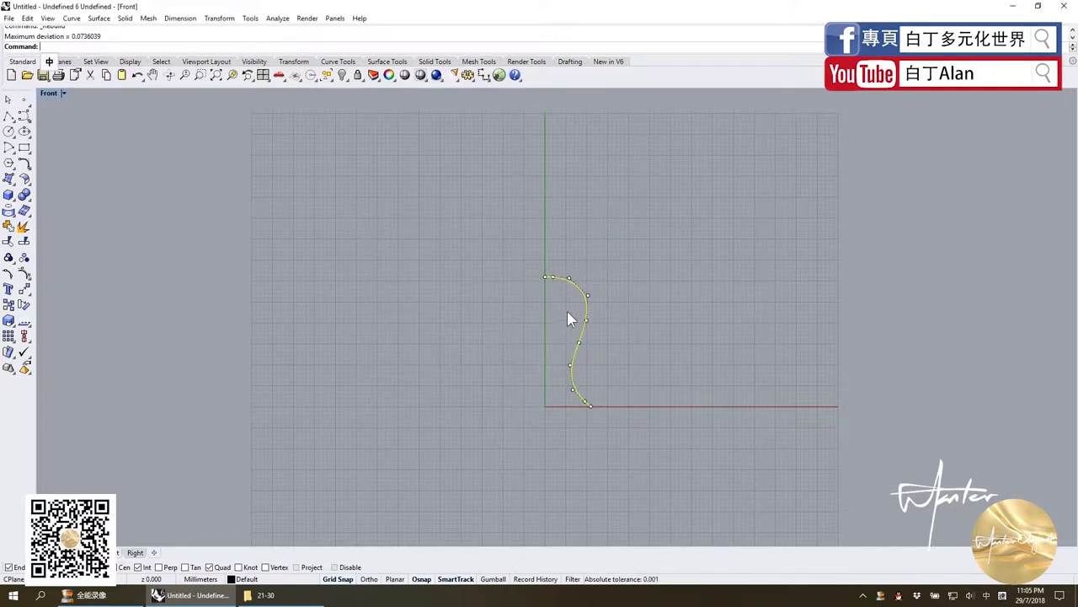
key("ctrl+z")
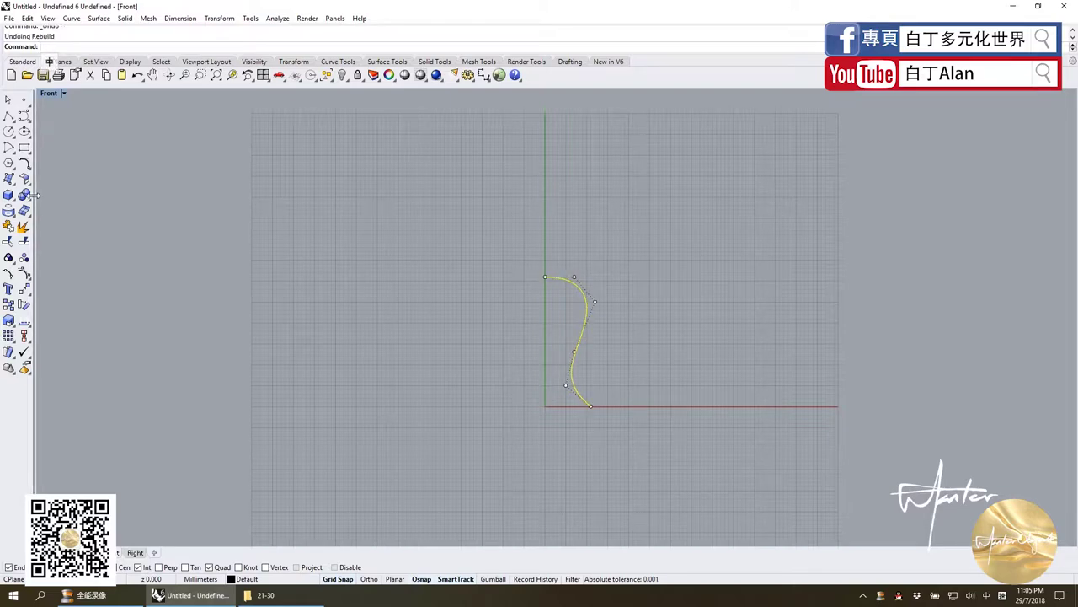
left_click(25, 178)
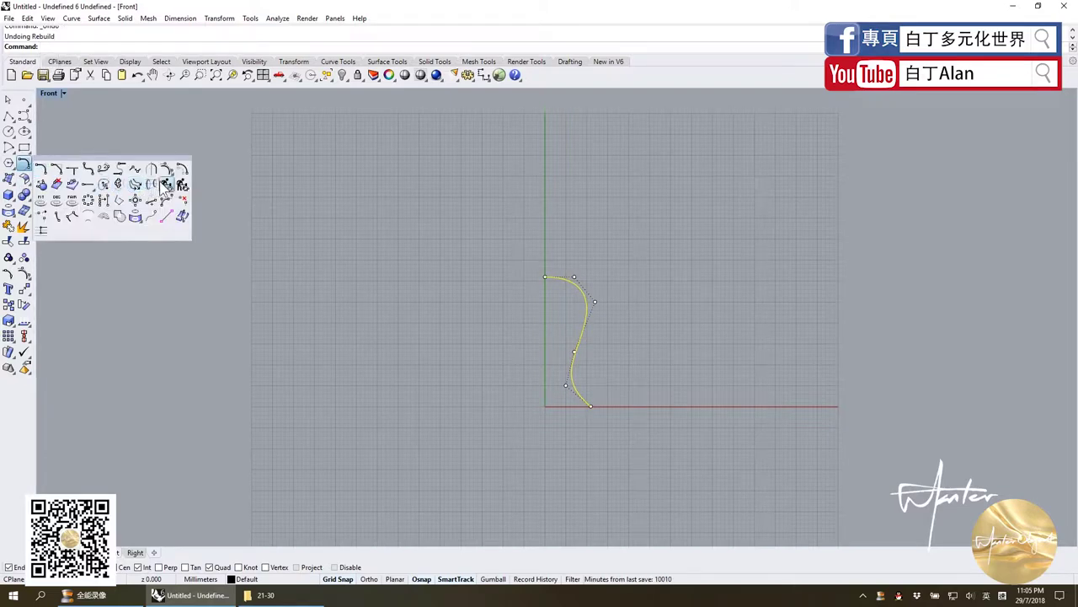
left_click(156, 187)
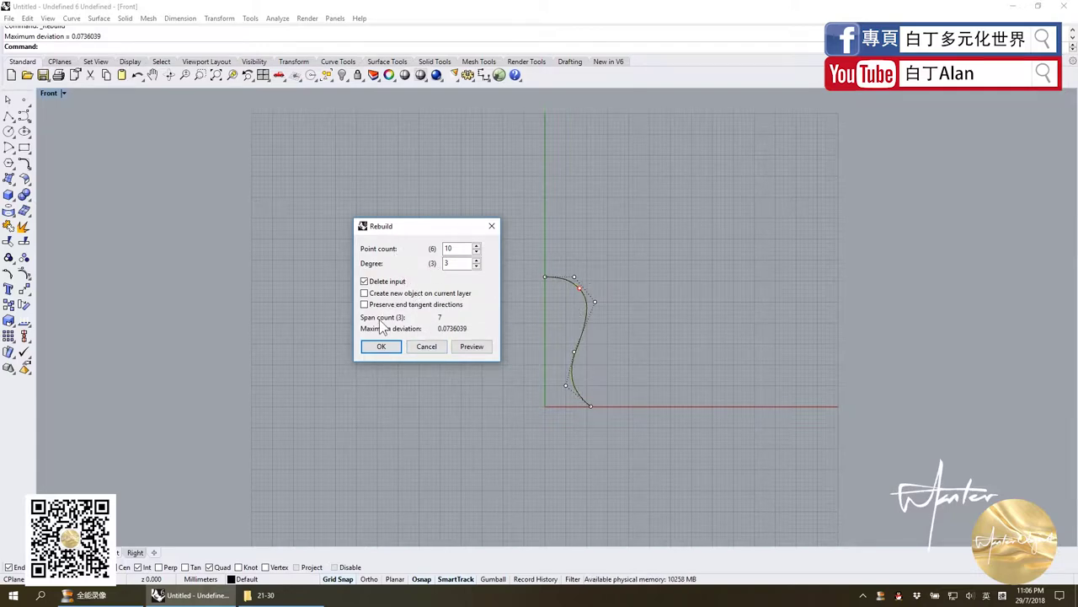
left_click(381, 346)
scroll(574, 286, "down", 3)
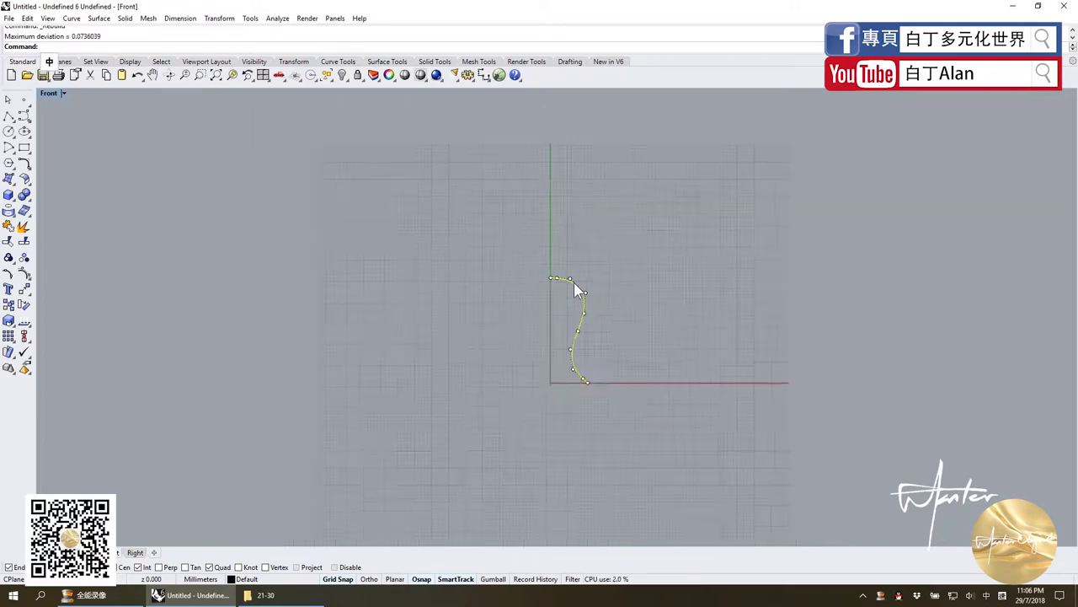
scroll(573, 283, "up", 4)
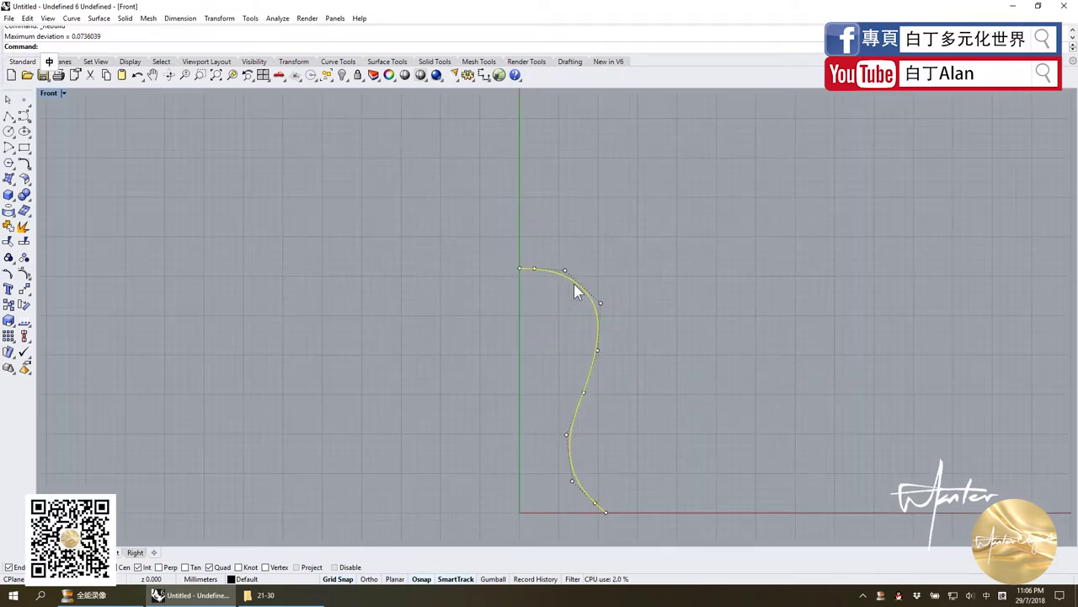
left_click(7, 193)
Step: Revolve the rebuilt profile a full 360° about a vertical axis
left_click(46, 224)
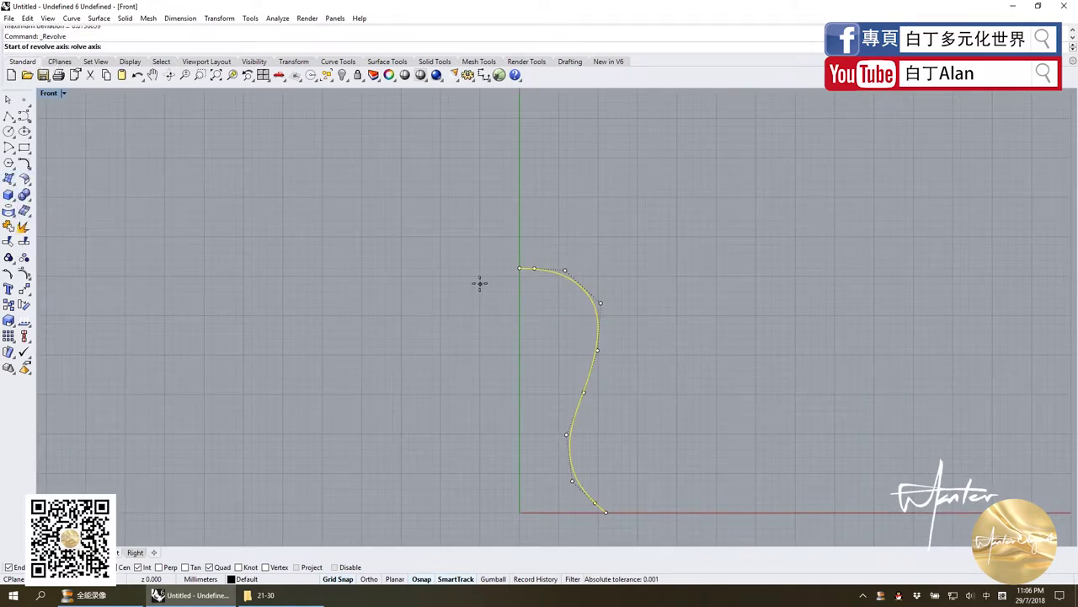
left_click(519, 268)
left_click(513, 356)
key("Return")
key("Return")
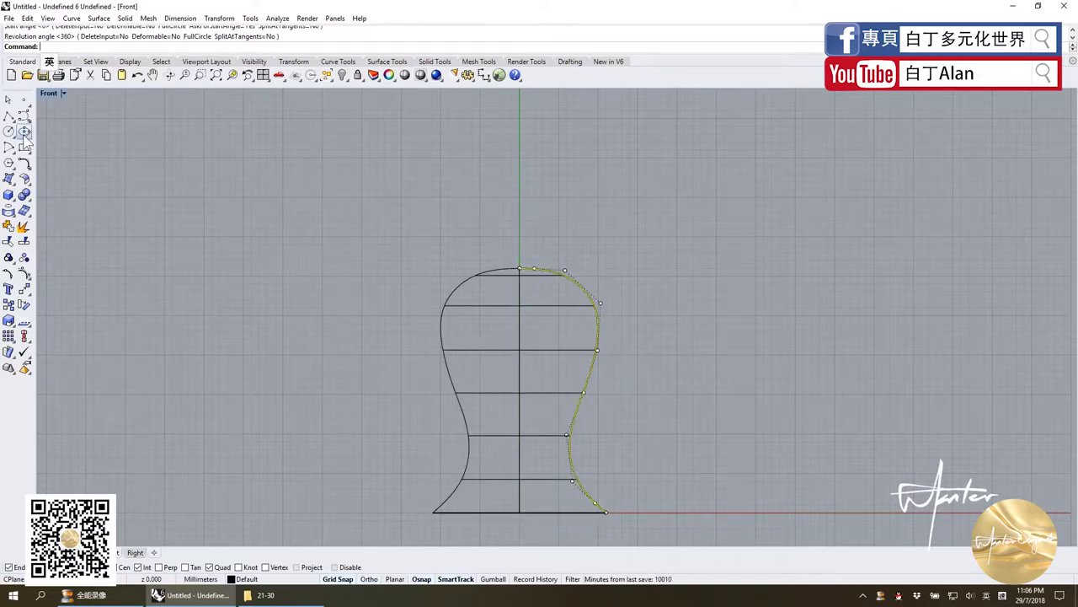
Step: Maximize the Perspective view, select the vase surface and show its control points with F10
double_click(49, 93)
double_click(576, 94)
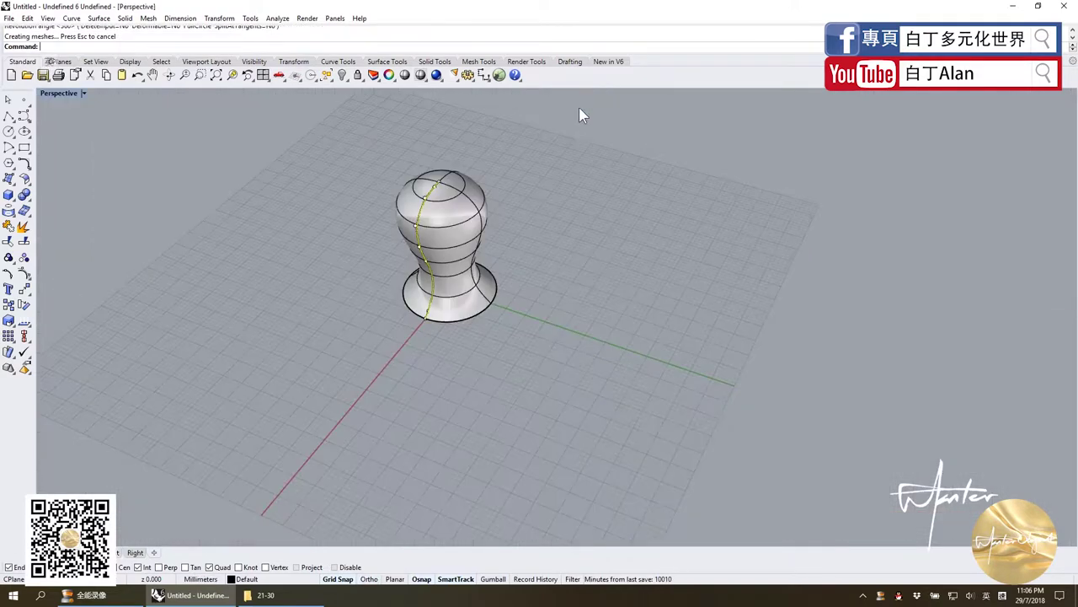
scroll(450, 252, "up", 4)
scroll(453, 271, "up", 1)
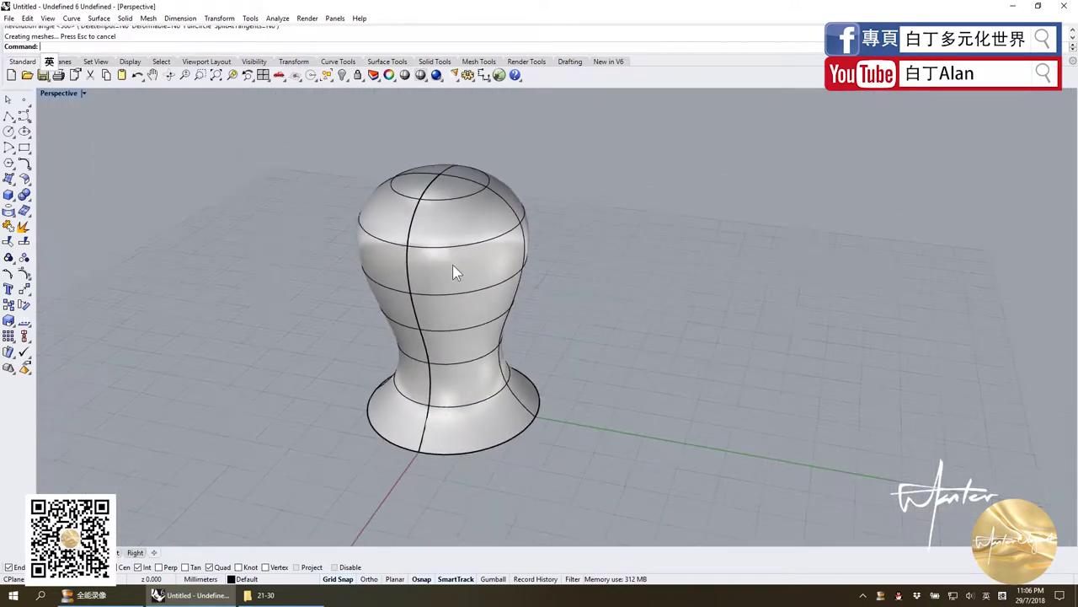
right_click_drag(452, 271, 475, 228)
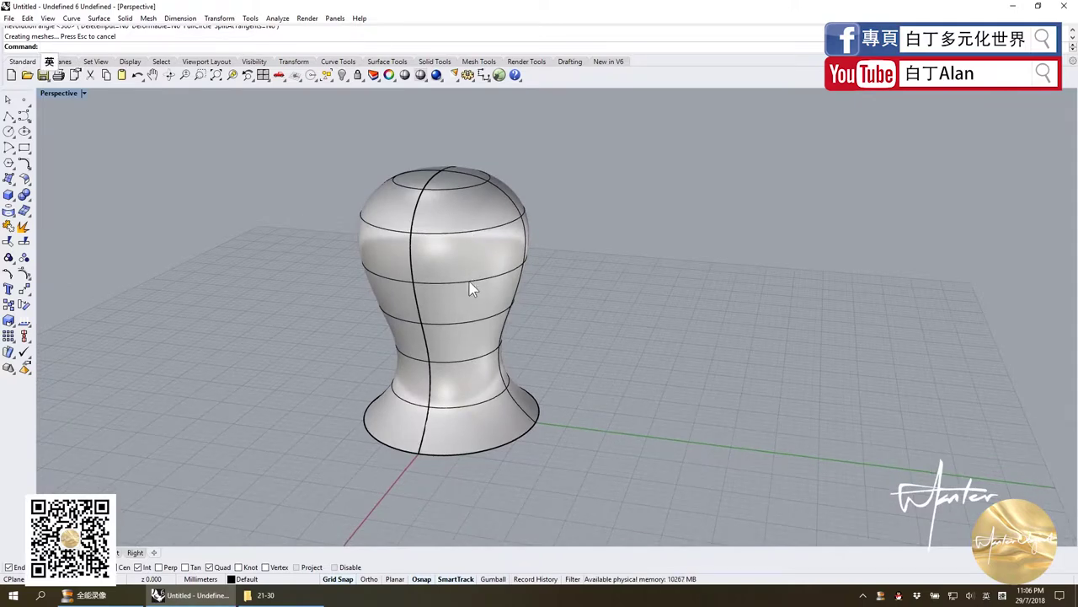
left_click(506, 273)
key("Escape")
left_click(491, 226)
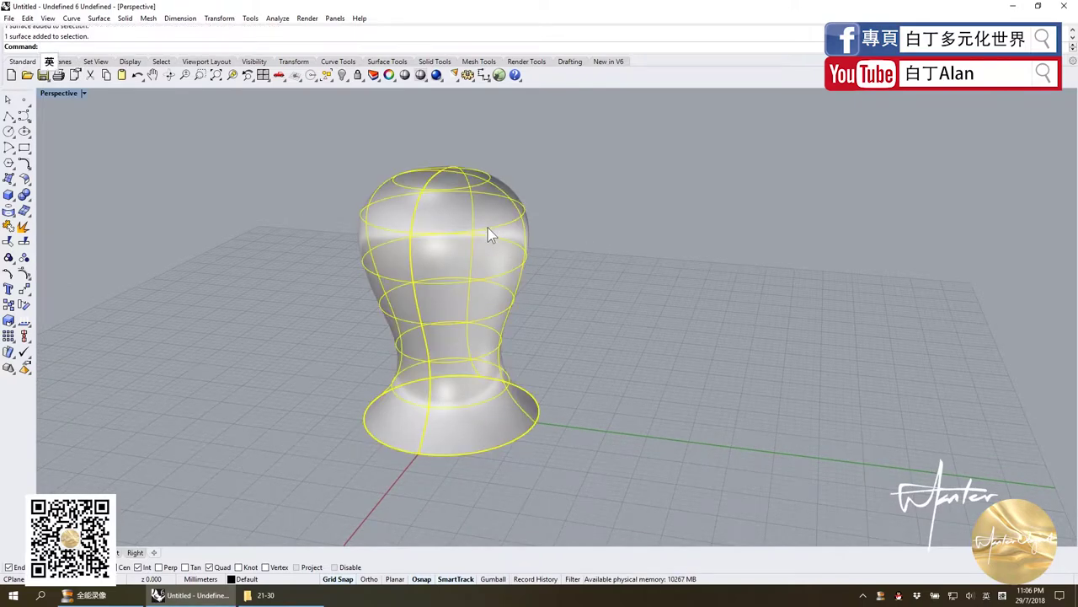
key("F10")
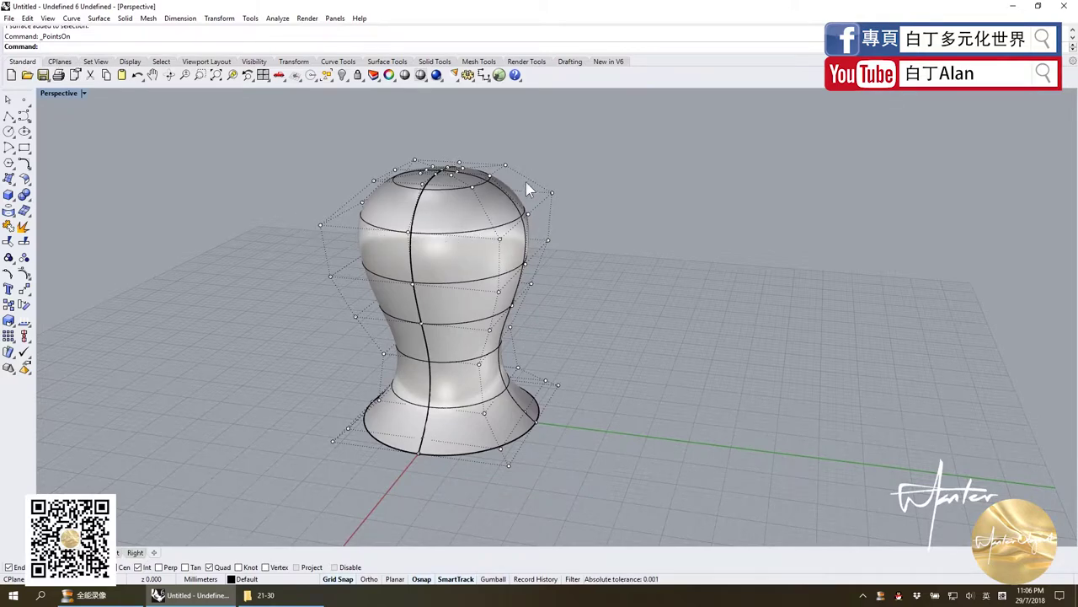
Step: Restore four views and drag the vase's right-side control points outward into an egg shape
double_click(52, 91)
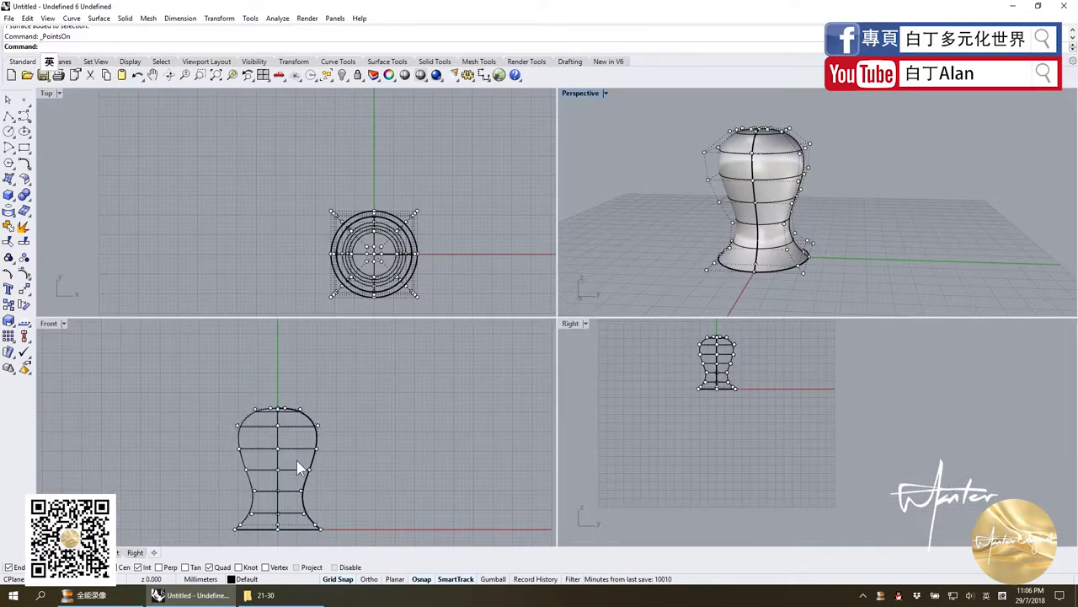
scroll(297, 460, "up", 2)
scroll(306, 414, "down", 4)
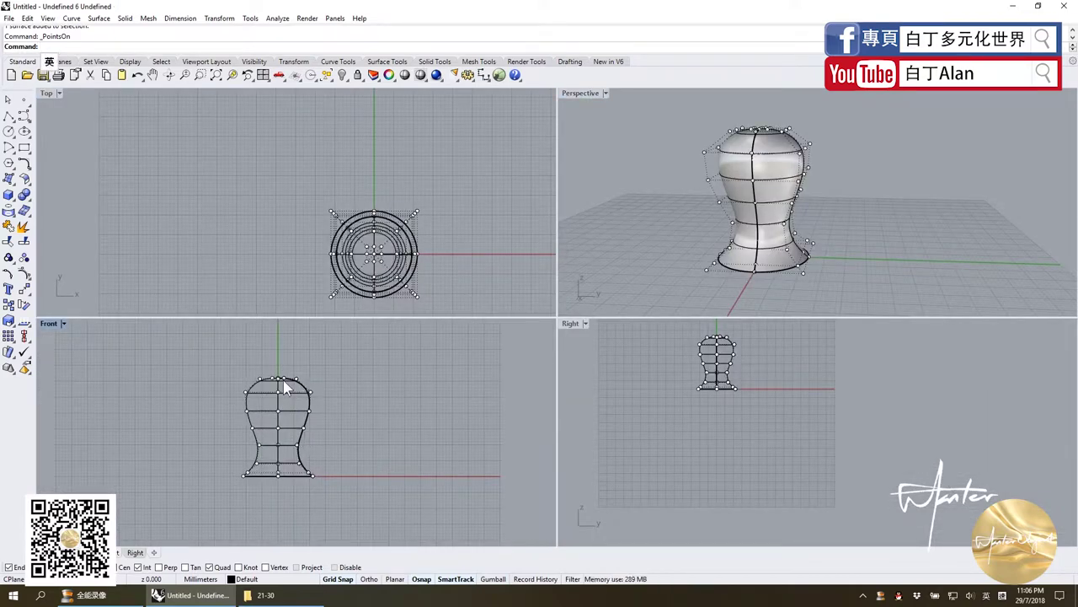
left_click_drag(283, 373, 352, 521)
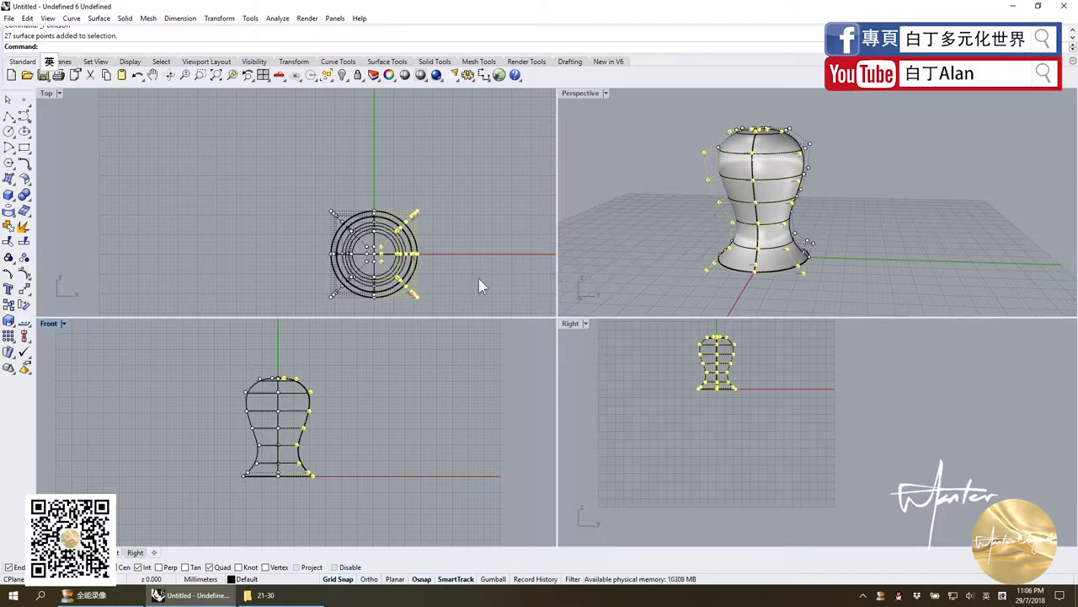
left_click_drag(411, 260, 456, 271)
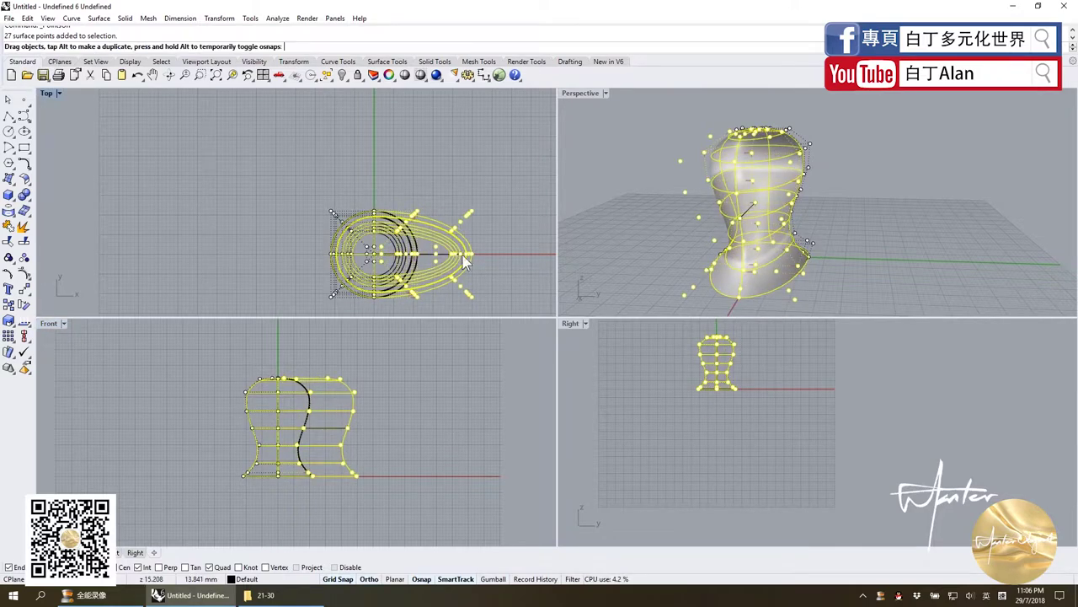
scroll(455, 269, "up", 3)
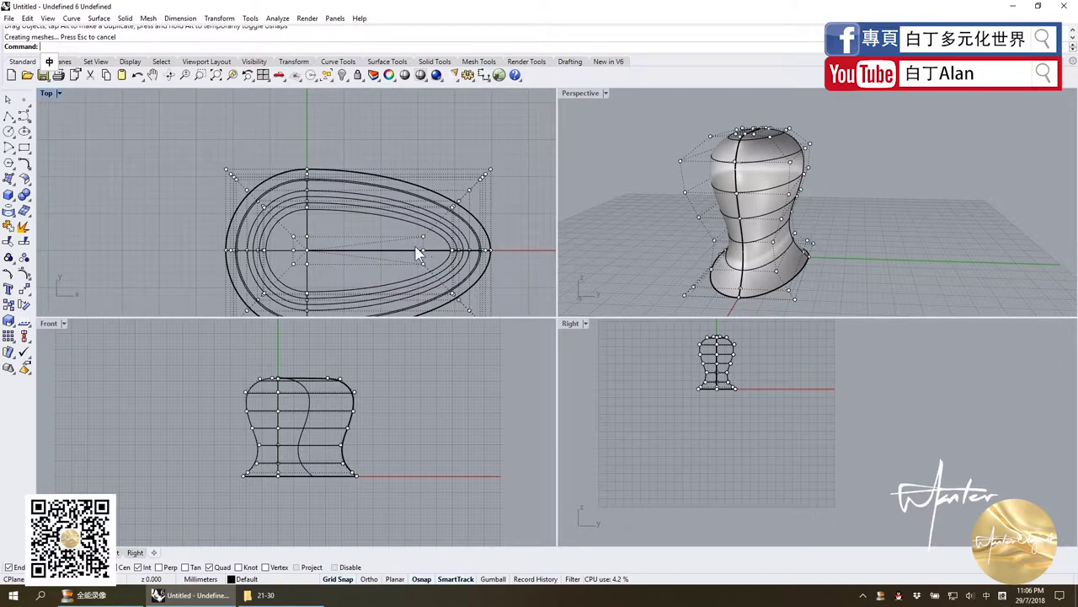
Step: Push the egg's tip control points inward, hide the points, then undo that move
left_click_drag(442, 240, 552, 274)
key("Escape")
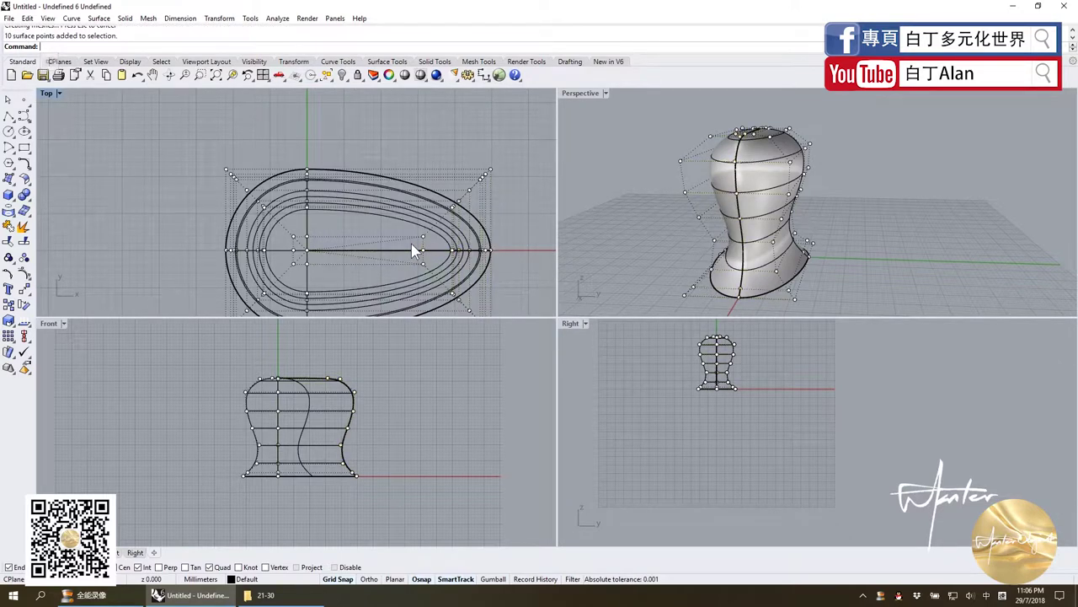
scroll(522, 268, "up", 5)
scroll(518, 269, "down", 5)
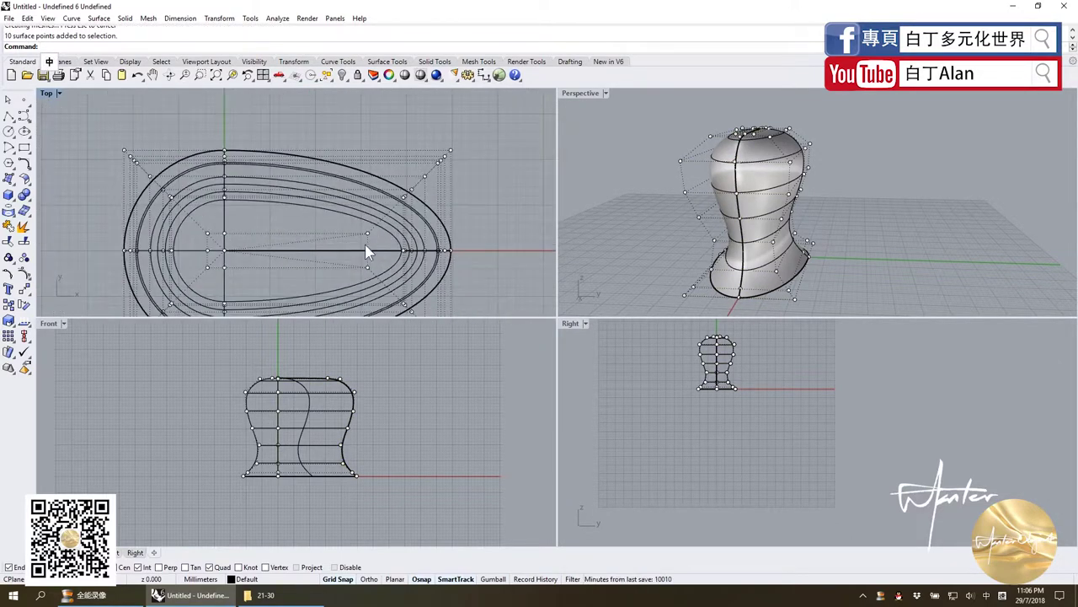
left_click_drag(358, 243, 506, 265)
left_click_drag(371, 262, 202, 263)
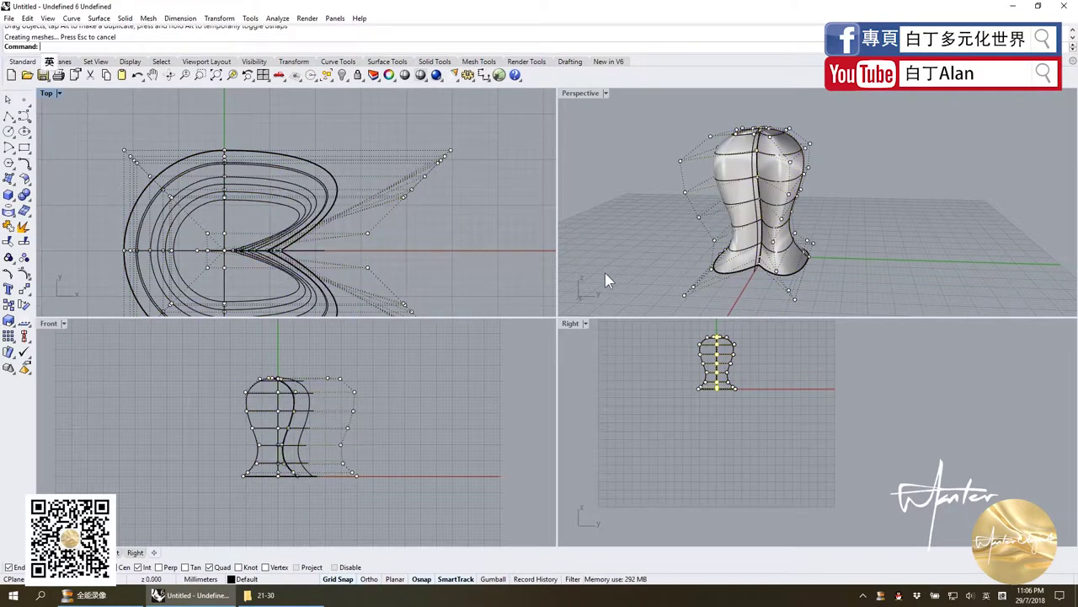
key("F11")
mouse_move(716, 224)
right_mouse_down()
mouse_move(761, 190)
mouse_move(702, 270)
right_mouse_up()
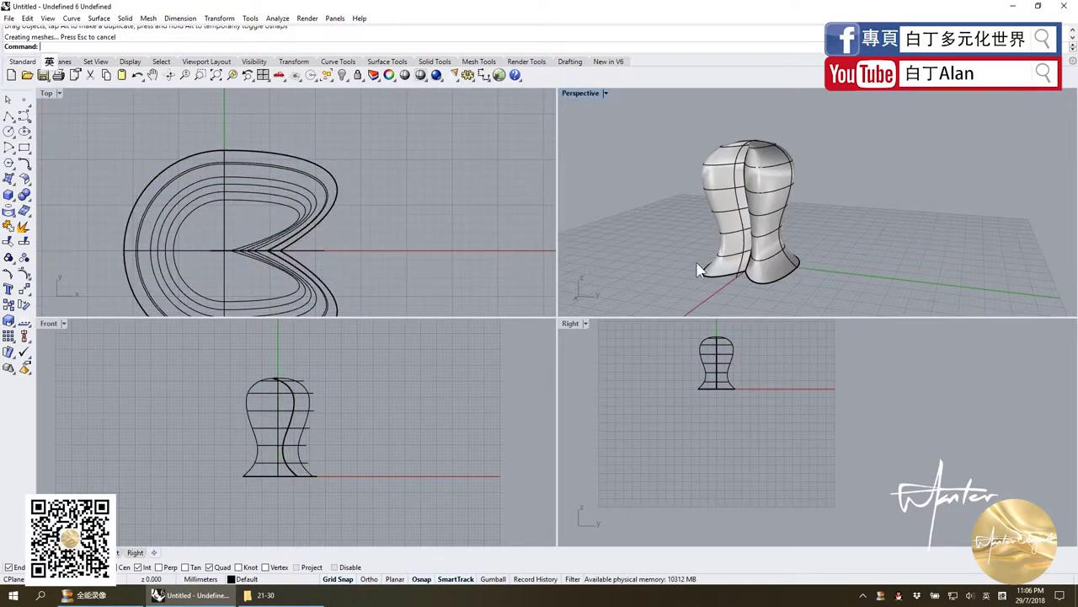
key("ctrl+z")
left_click(495, 234)
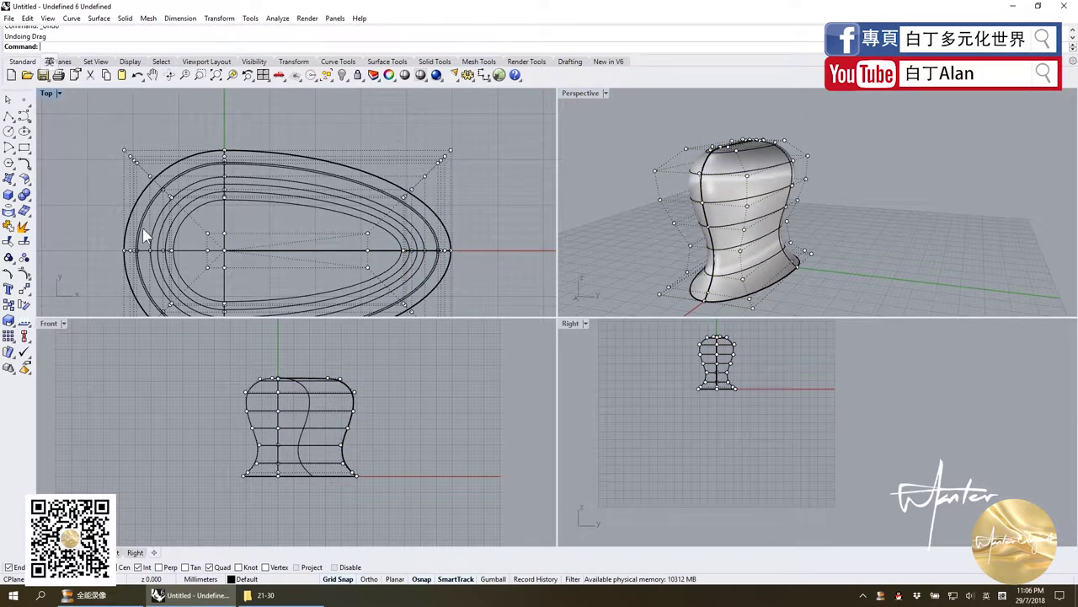
Step: Move the knob surface right and up in the Top view
left_click(171, 245)
left_click_drag(166, 253, 194, 252)
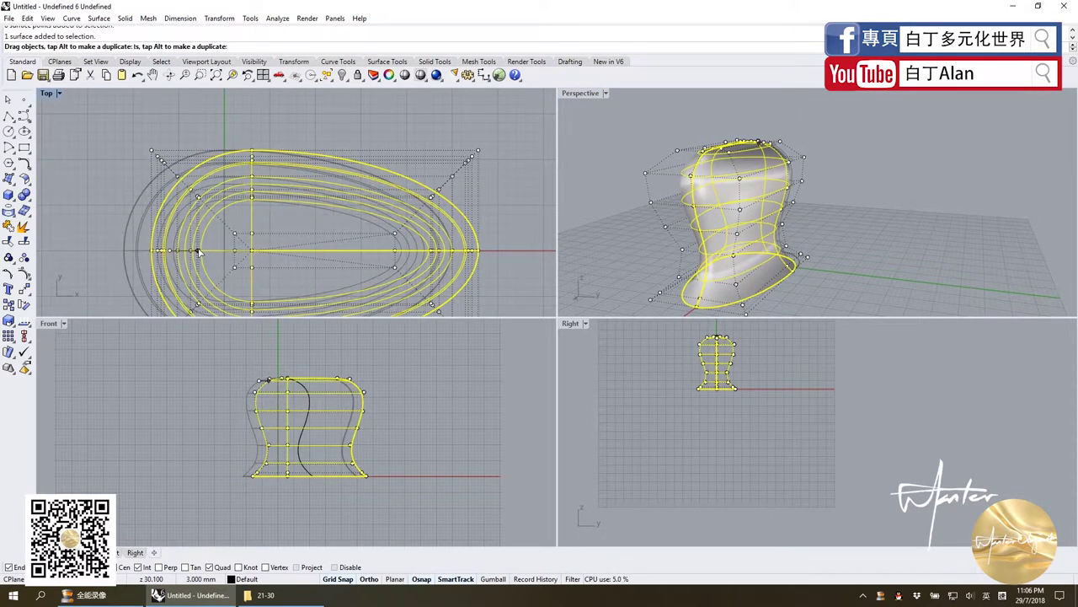
left_click(223, 217)
mouse_move(224, 218)
left_mouse_down()
mouse_move(240, 185)
mouse_move(286, 228)
mouse_move(354, 192)
left_mouse_up()
left_click(228, 166)
Step: Stretch the points further right, then select a column of eight control points on the knob
left_click(777, 205)
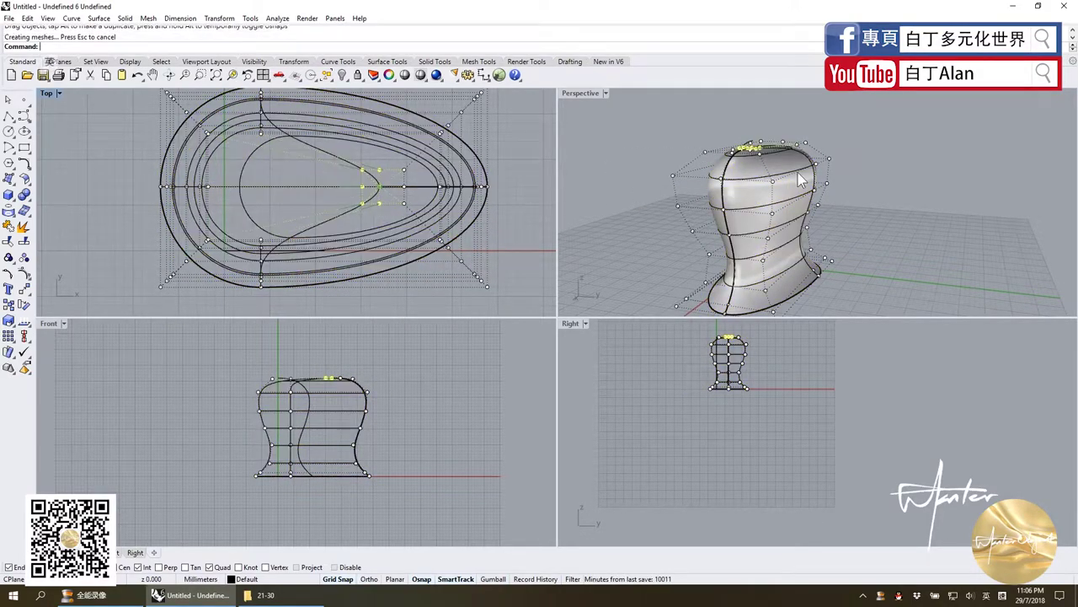
key("Escape")
left_click(186, 191)
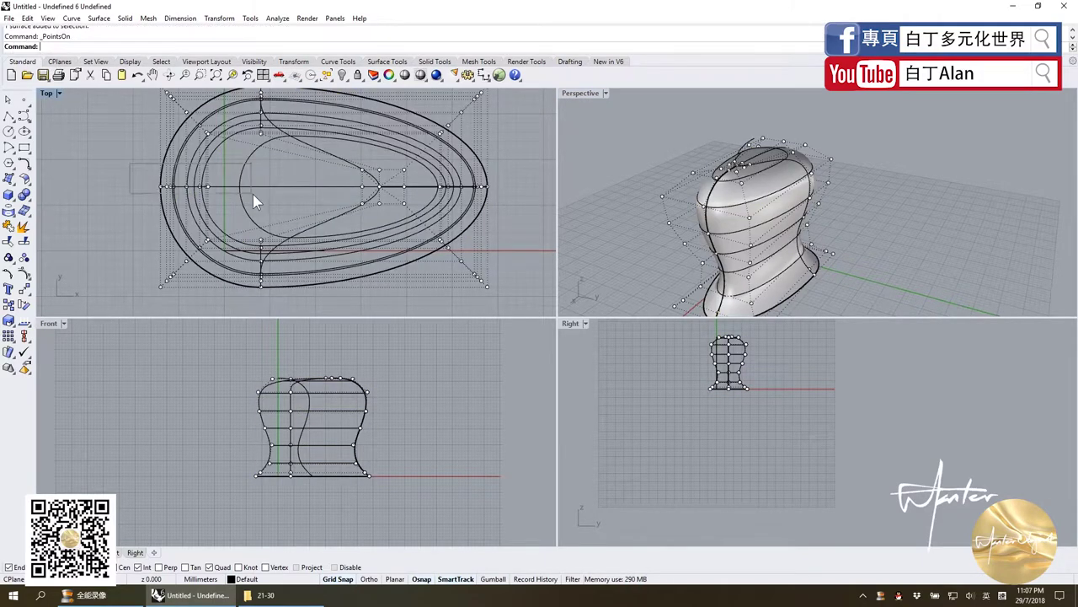
mouse_move(255, 199)
left_mouse_down()
mouse_move(181, 187)
mouse_move(321, 186)
left_mouse_up()
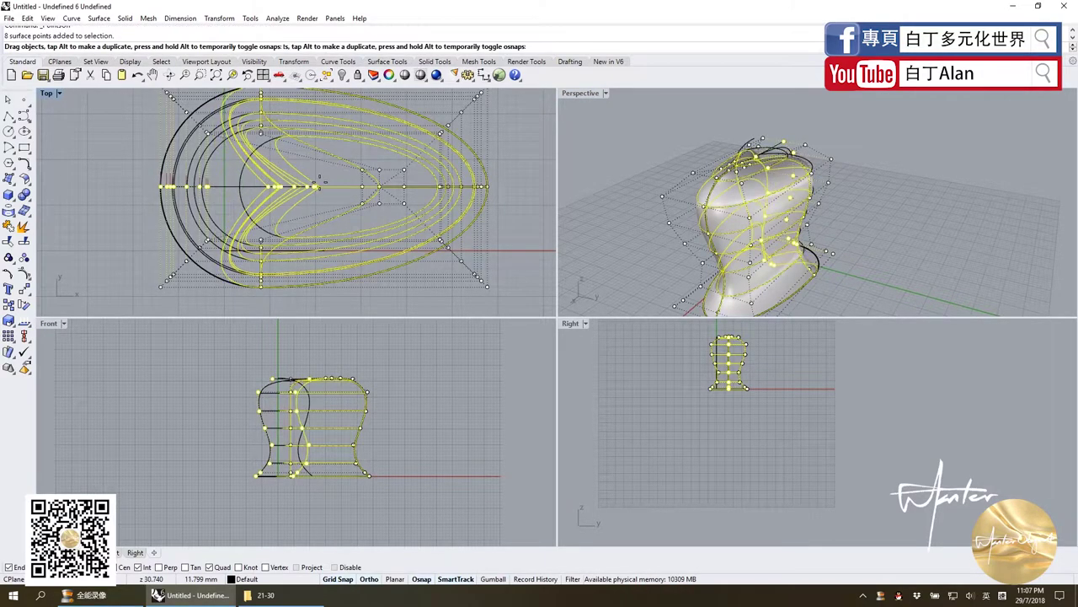
scroll(320, 182, "down", 3)
scroll(302, 461, "up", 3)
Step: Raise the surface in the Front view and drag about ten profile points to reshape its curves
left_click(207, 413)
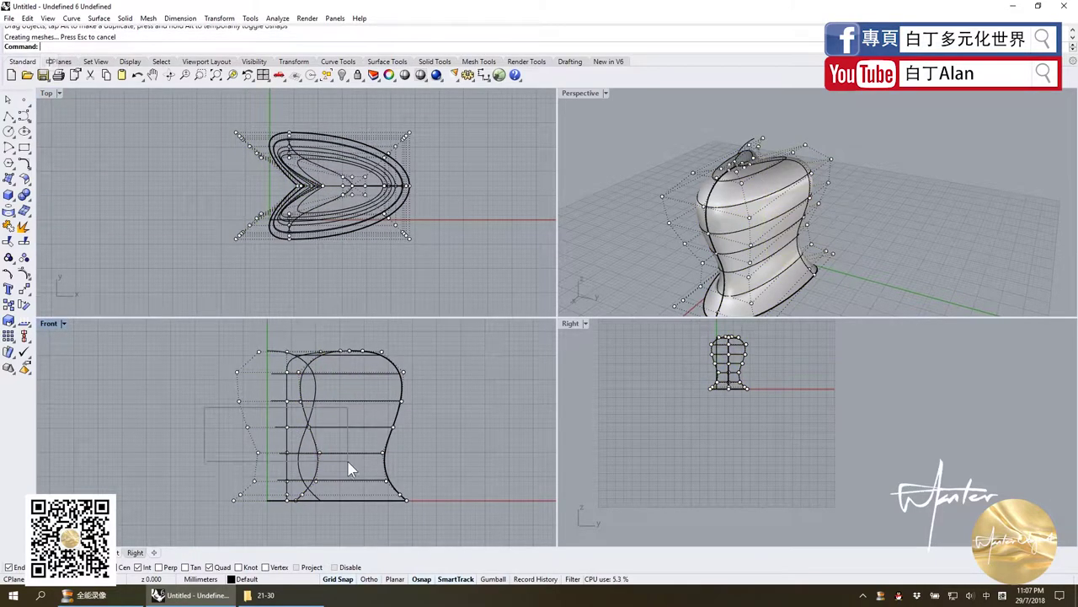
left_click_drag(319, 448, 321, 413)
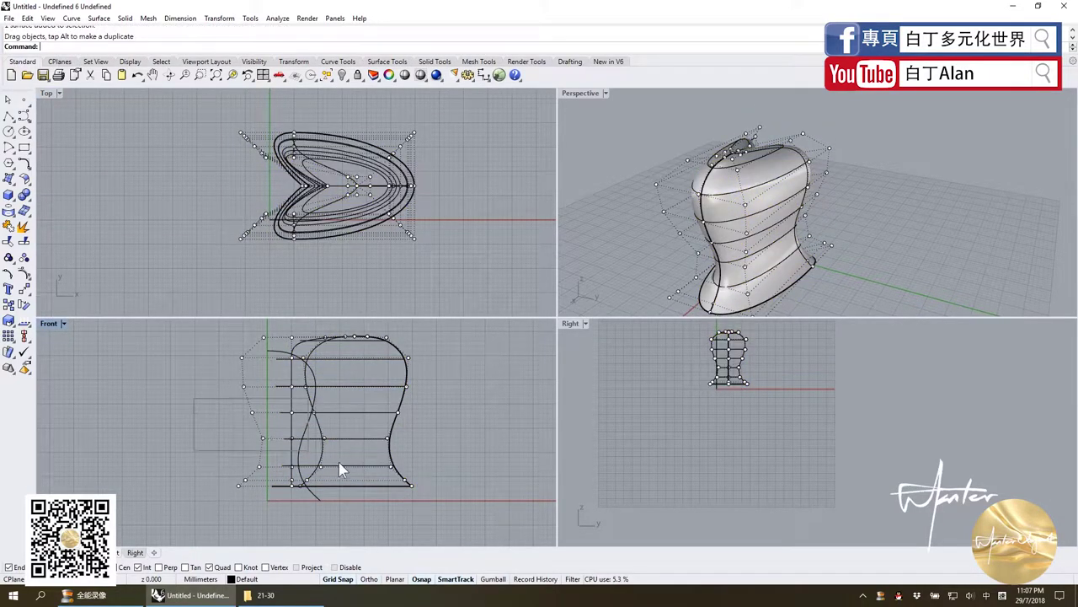
mouse_move(192, 393)
left_mouse_down()
mouse_move(312, 415)
mouse_move(329, 396)
left_mouse_up()
left_click(992, 189)
right_click_drag(992, 190, 809, 152)
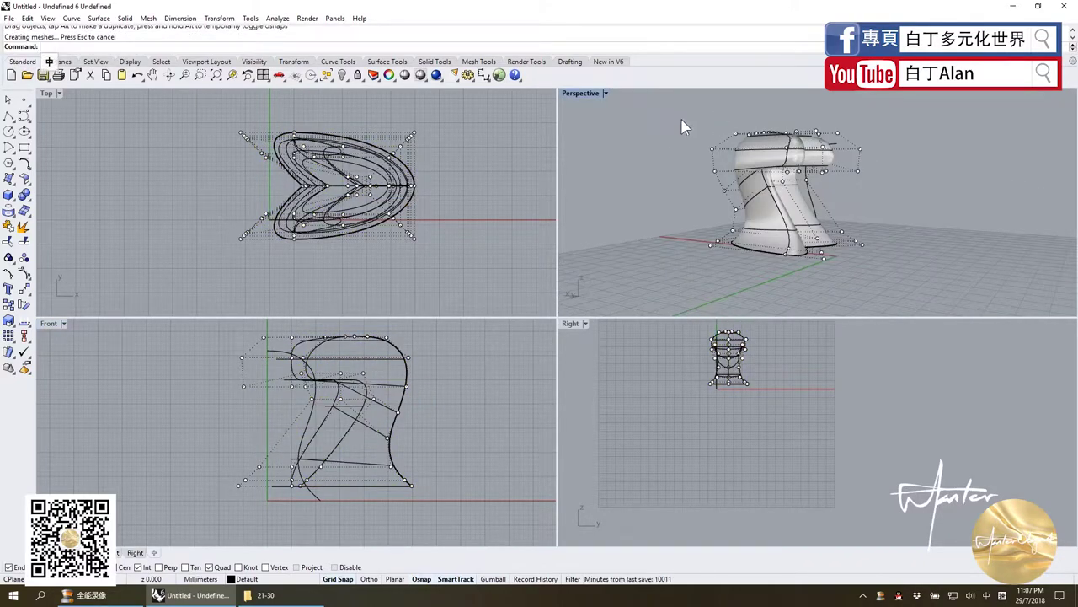
right_click_drag(682, 126, 1076, 150)
right_click_drag(926, 231, 930, 168)
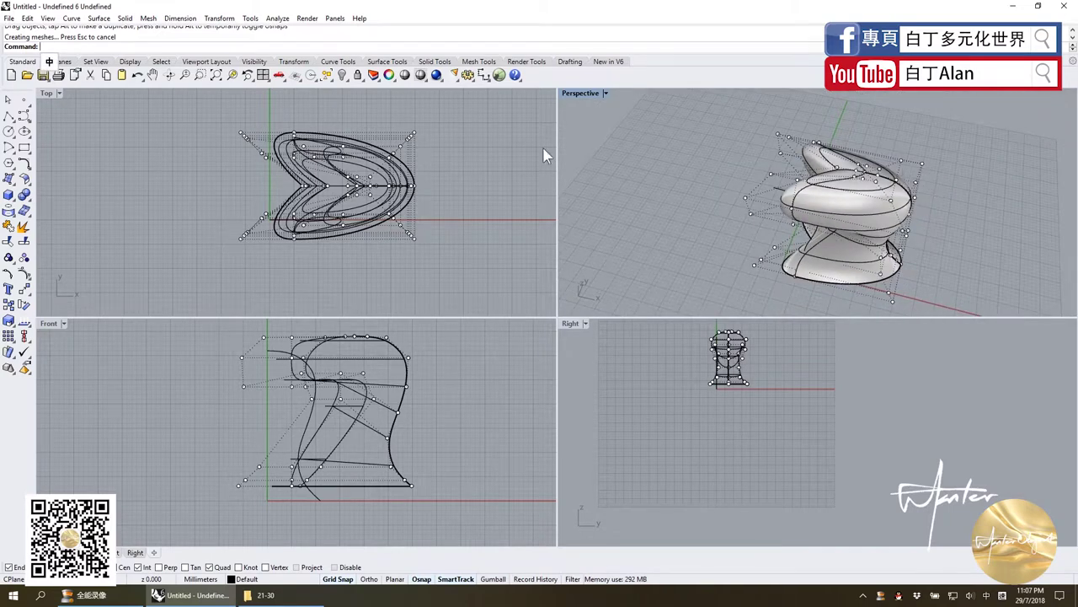
Step: Pull eight control points along the plan's centre line to the left to twist the form
left_click(359, 168)
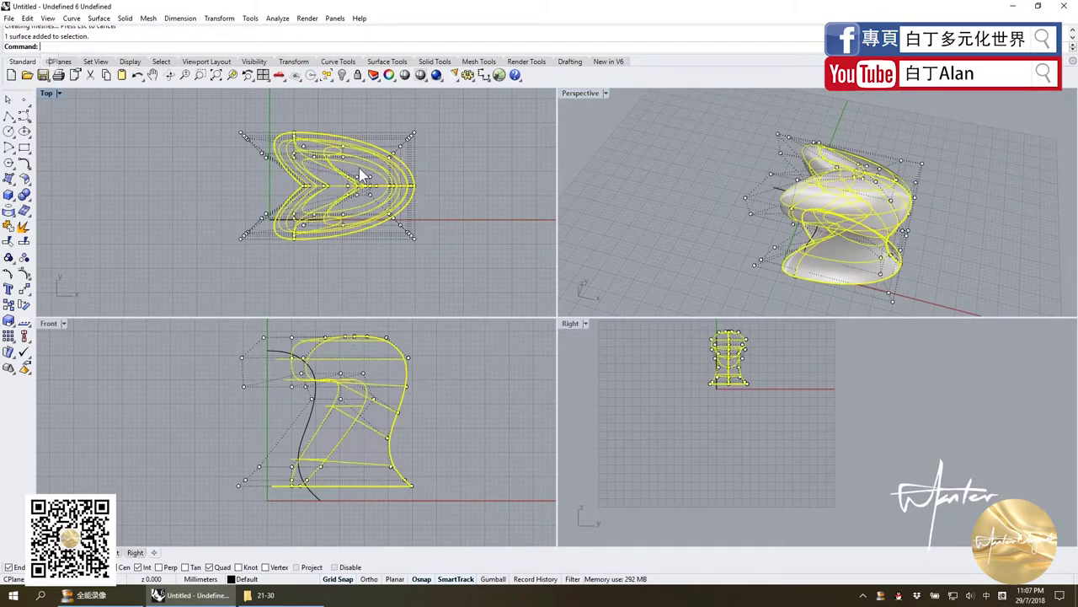
left_click(375, 126)
scroll(409, 204, "up", 2)
scroll(390, 199, "up", 2)
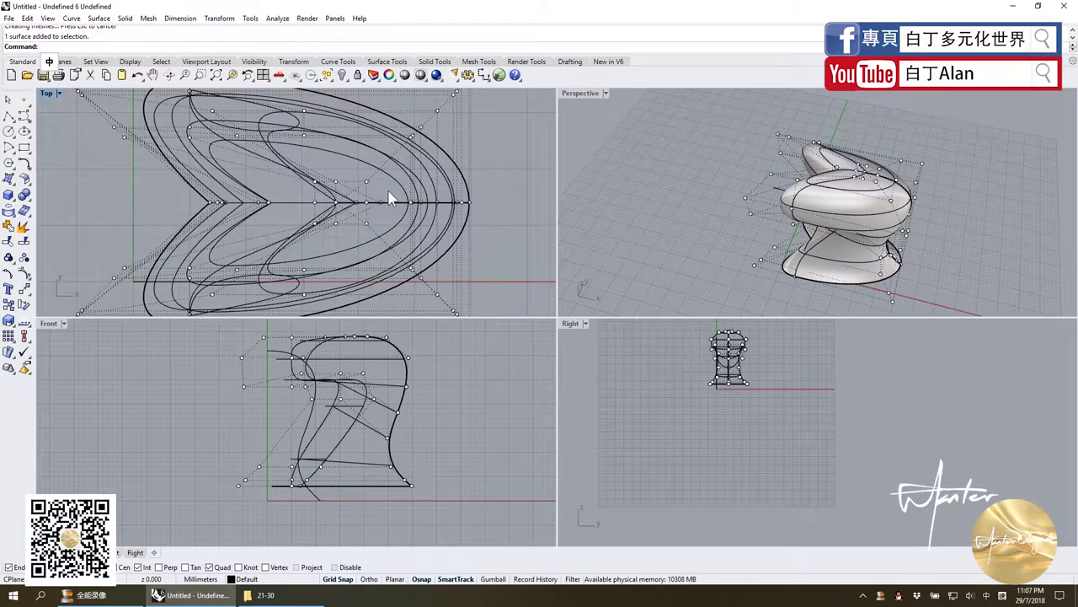
left_click_drag(387, 190, 509, 229)
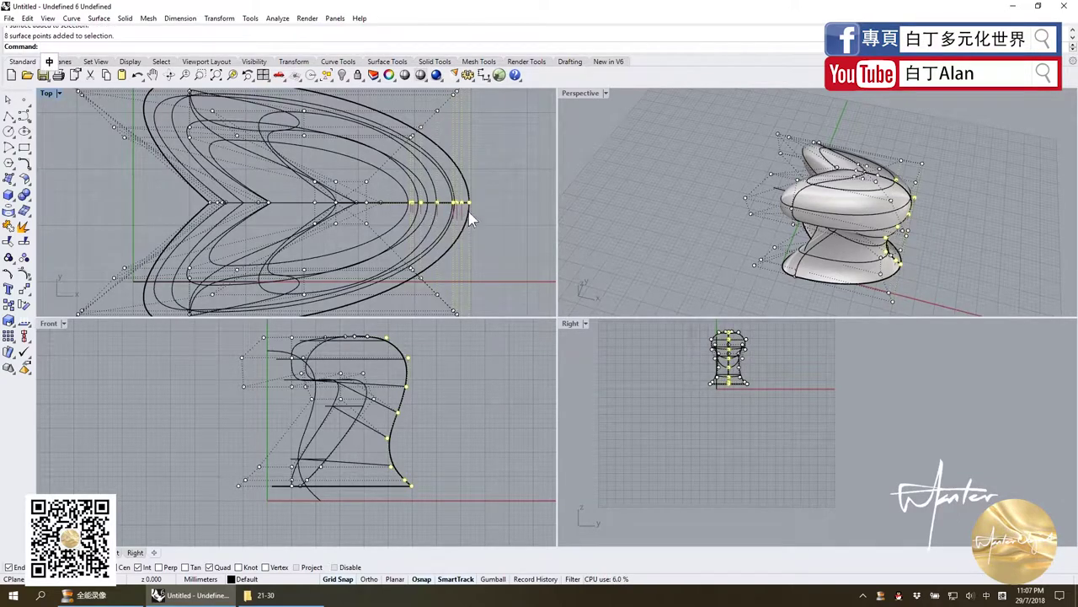
mouse_move(461, 202)
left_mouse_down()
mouse_move(335, 204)
mouse_move(358, 209)
left_mouse_up()
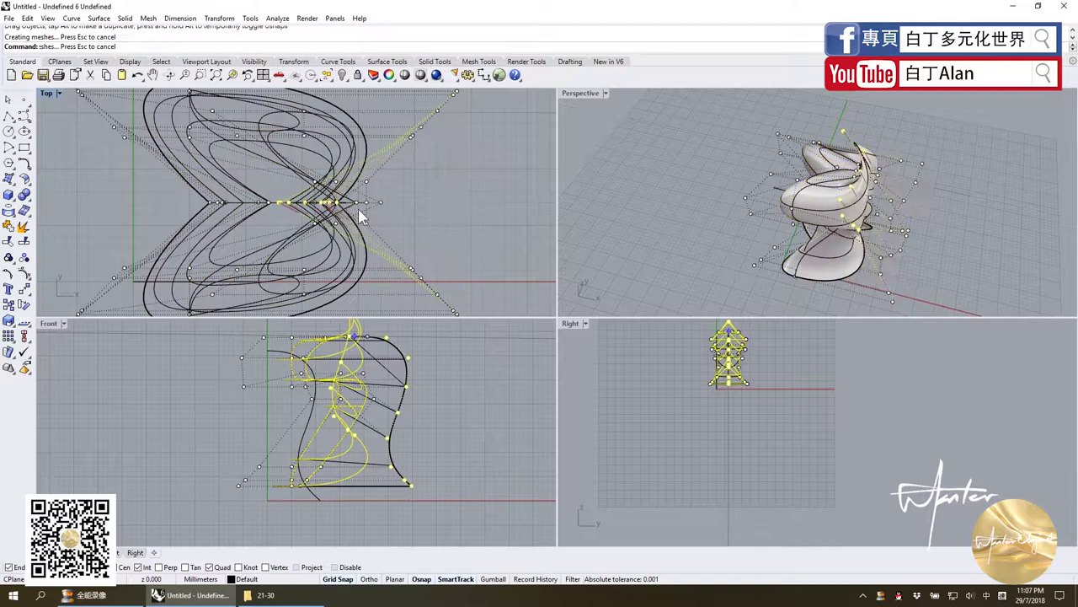
left_click(933, 213)
scroll(978, 170, "down", 2)
Step: Delete all twisted knob surfaces with Ctrl+A and Delete, then select the remaining S-shaped profile curve
scroll(661, 412, "up", 7)
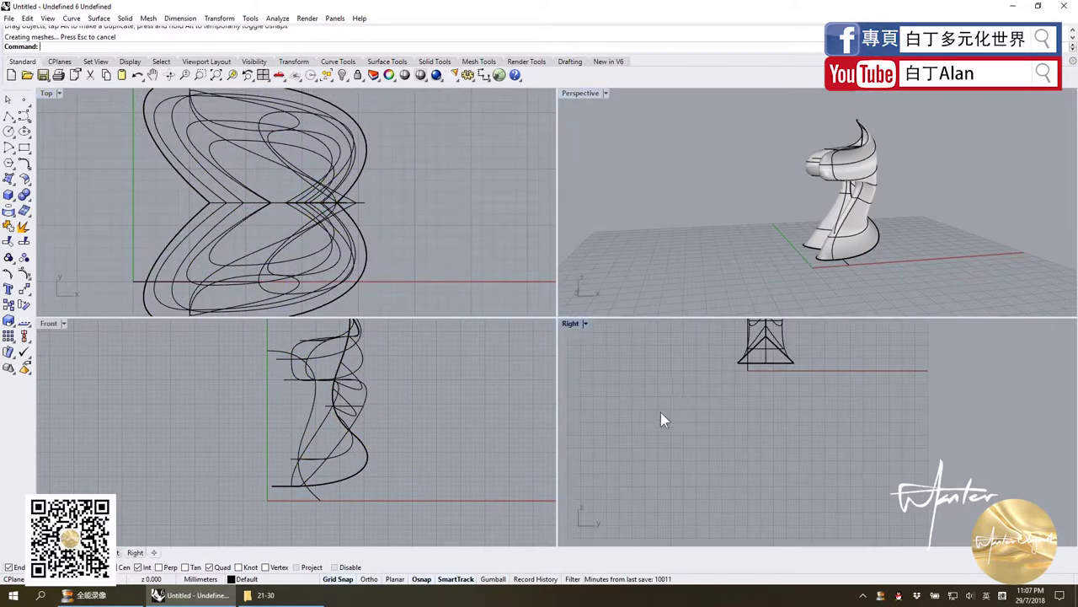
scroll(506, 493, "down", 4)
mouse_move(758, 211)
right_mouse_down()
mouse_move(872, 198)
mouse_move(905, 162)
right_mouse_up()
scroll(872, 198, "up", 5)
scroll(906, 162, "down", 5)
scroll(905, 162, "up", 5)
mouse_move(843, 194)
right_mouse_down()
mouse_move(764, 224)
mouse_move(824, 199)
right_mouse_up()
scroll(823, 199, "down", 5)
scroll(851, 229, "down", 1)
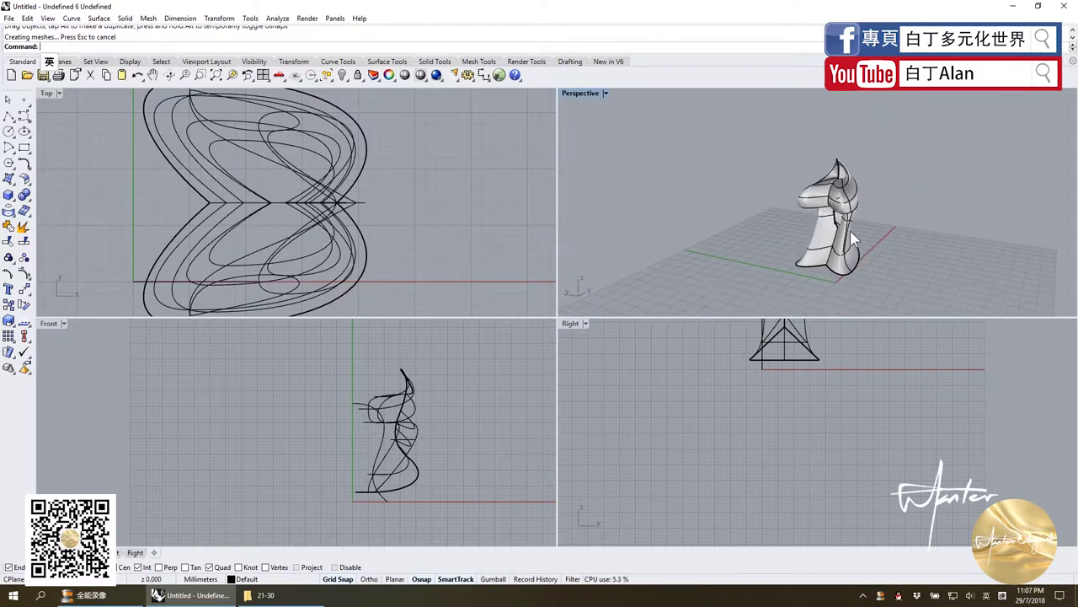
key("ctrl+a")
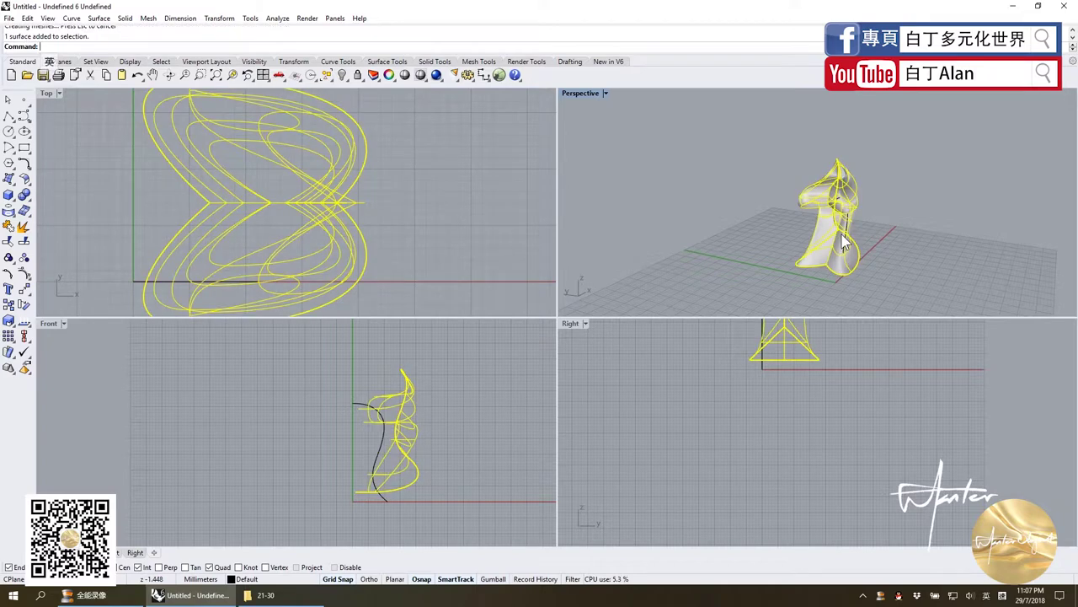
key("Delete")
left_click(848, 219)
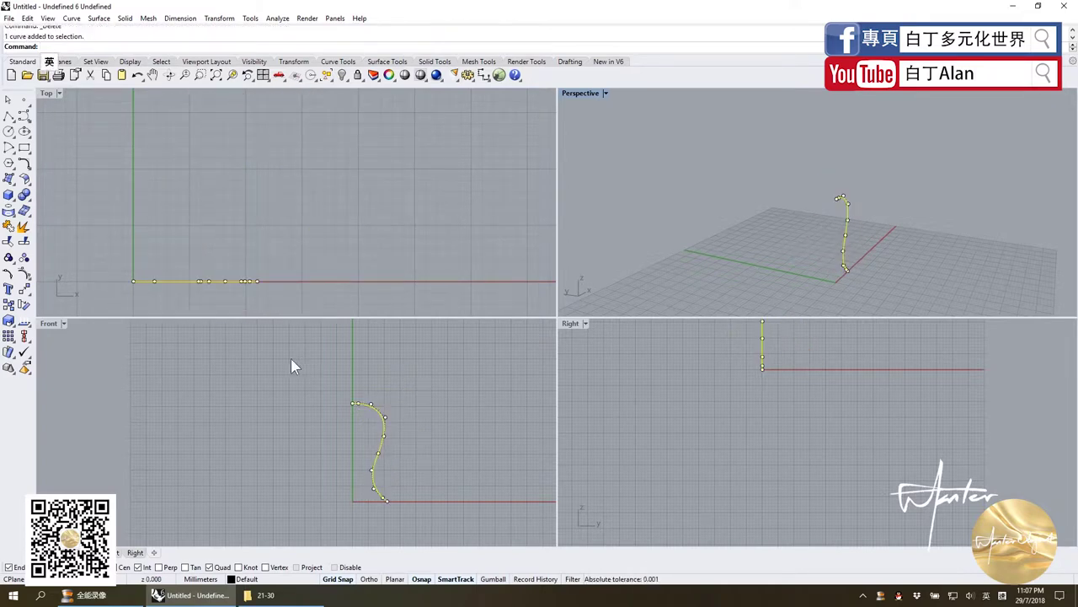
Step: Rebuild the profile curve with 5 points and drag a control point to reshape its top
left_click(24, 163)
left_click(168, 189)
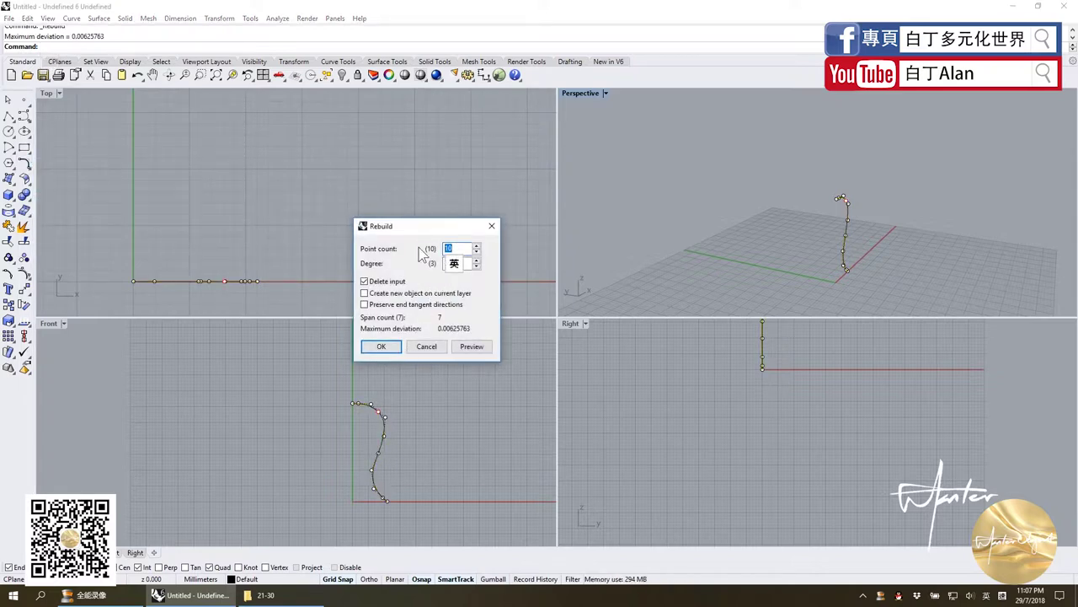
type("5")
key("Return")
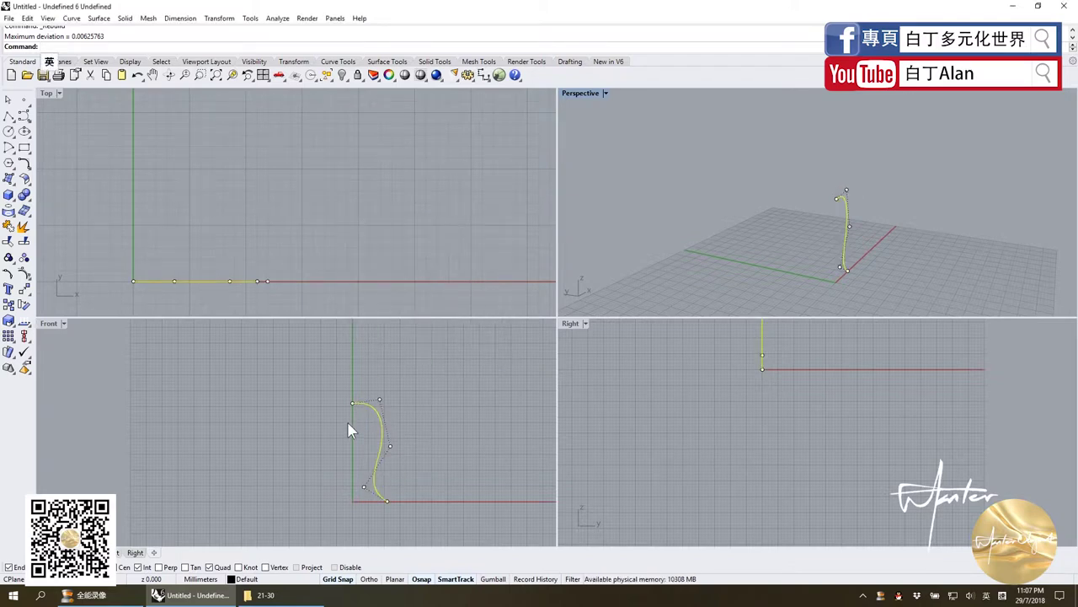
scroll(374, 417, "up", 2)
mouse_move(390, 389)
left_mouse_down()
mouse_move(328, 396)
mouse_move(379, 396)
left_mouse_up()
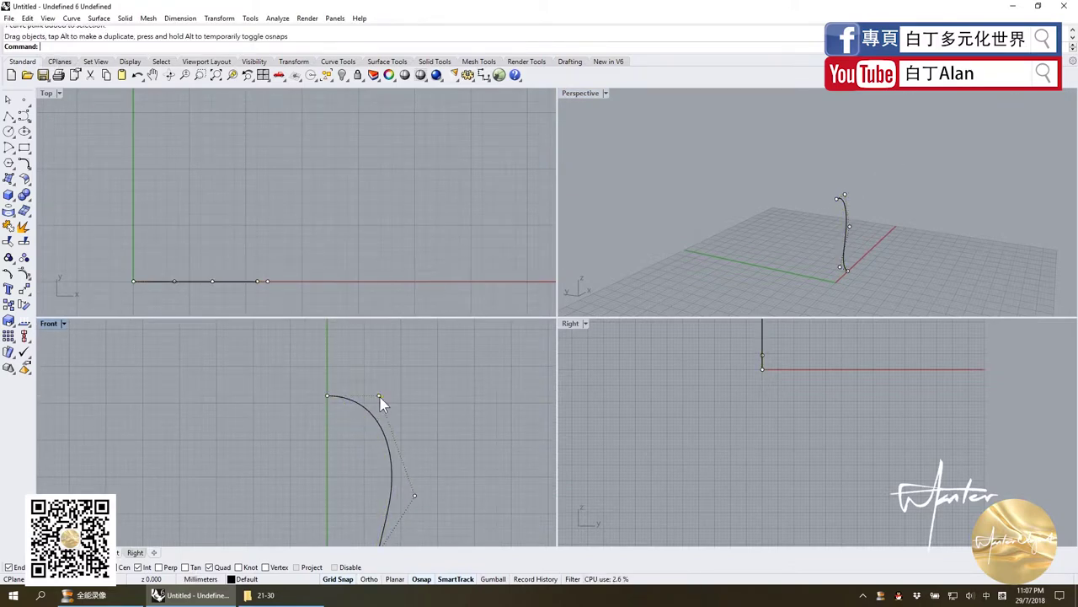
Step: Revolve the profile 360° around the green axis into a domed knob, then open the KeyShot 7 folder
left_click(373, 413)
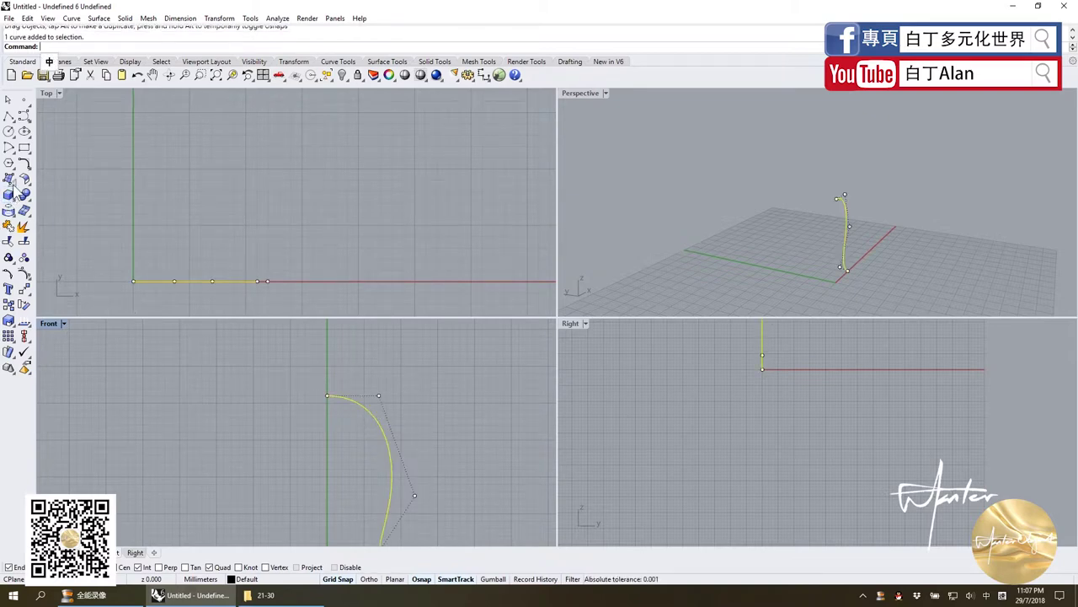
left_click(14, 190)
left_click(48, 227)
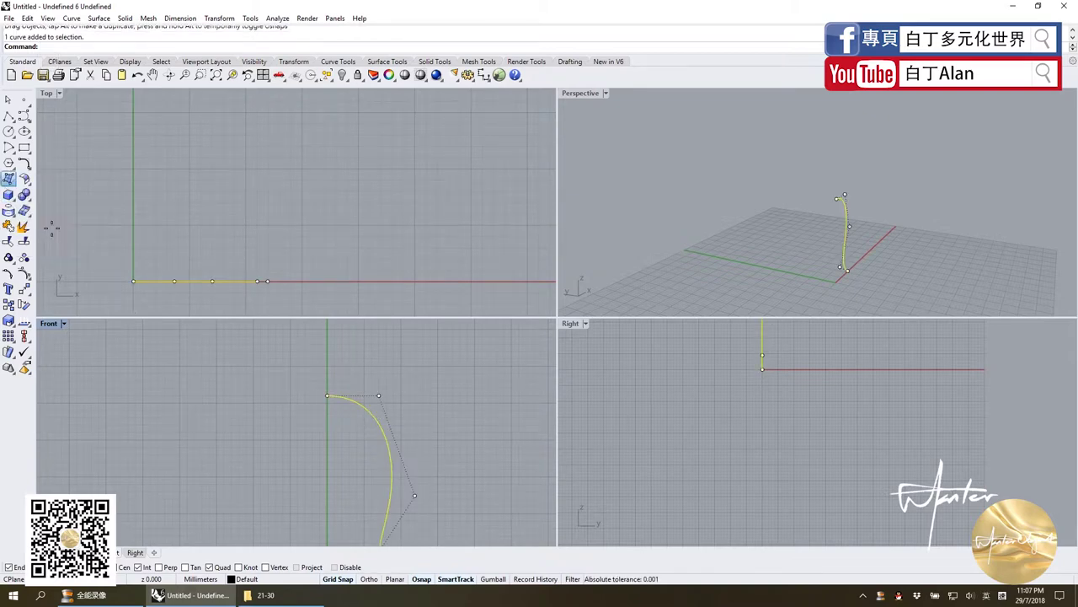
left_click(328, 397)
left_click(328, 458)
key("Return")
key("Return")
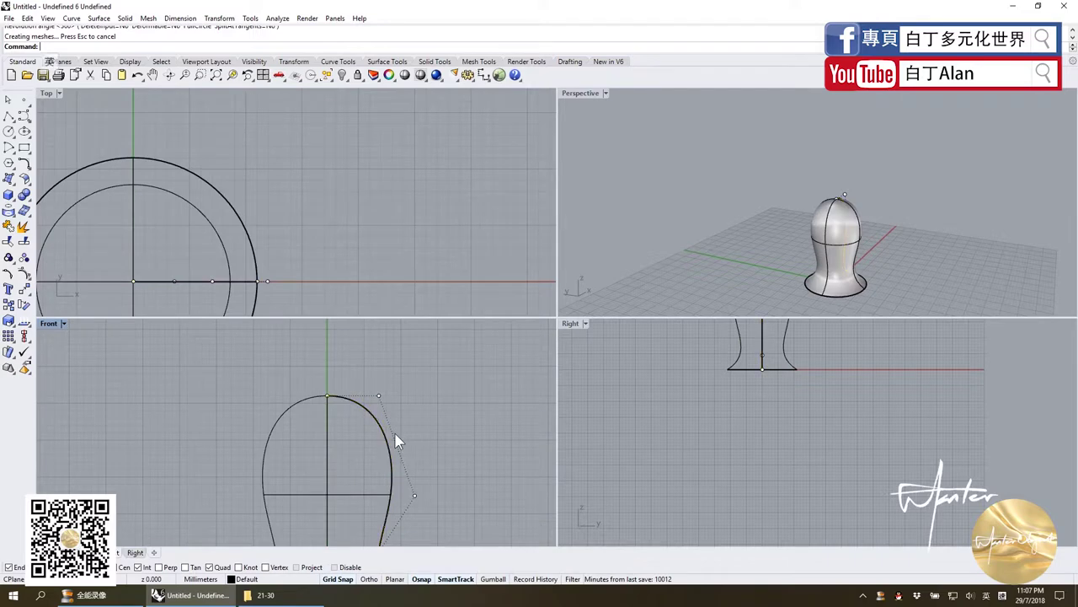
scroll(384, 436, "down", 4)
left_click(375, 453)
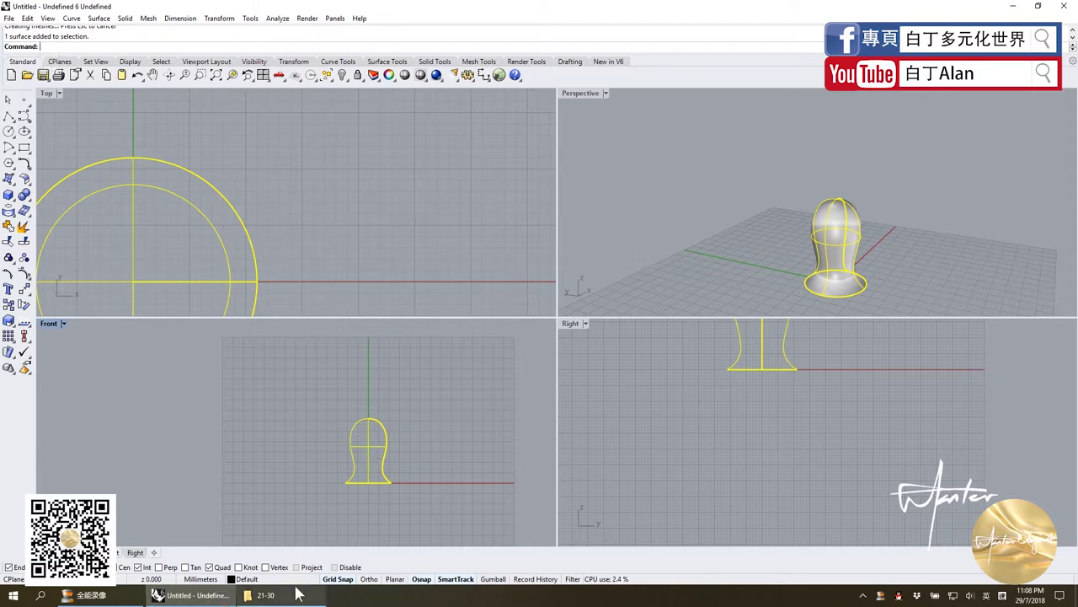
left_click(1076, 597)
double_click(30, 119)
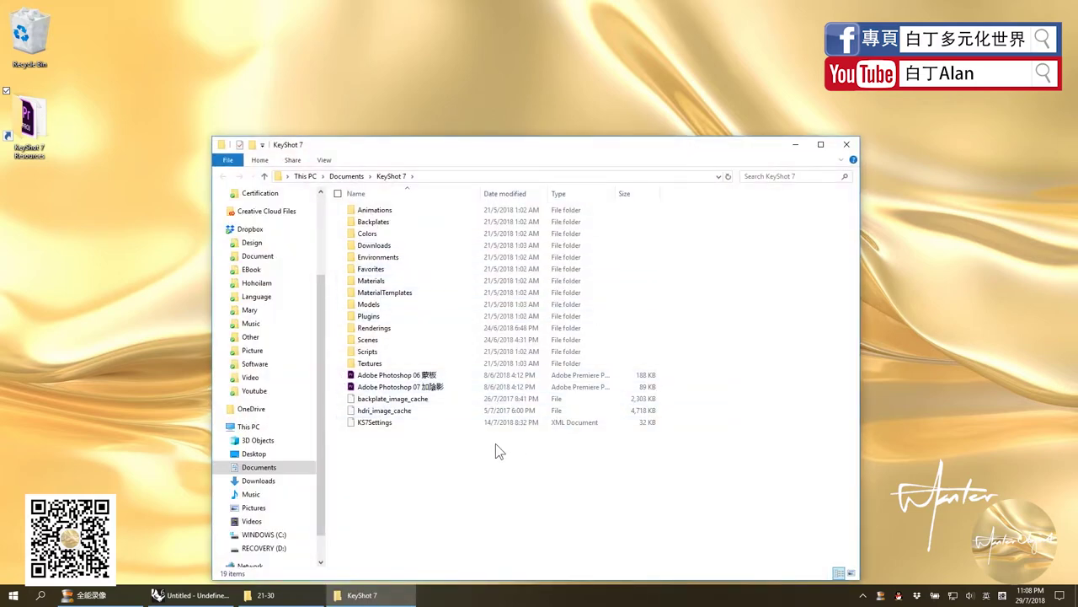
Step: Show the KeyShot 7 folder as Large icons, close it, and bring Rhino back to the front
right_click(614, 294)
mouse_move(666, 301)
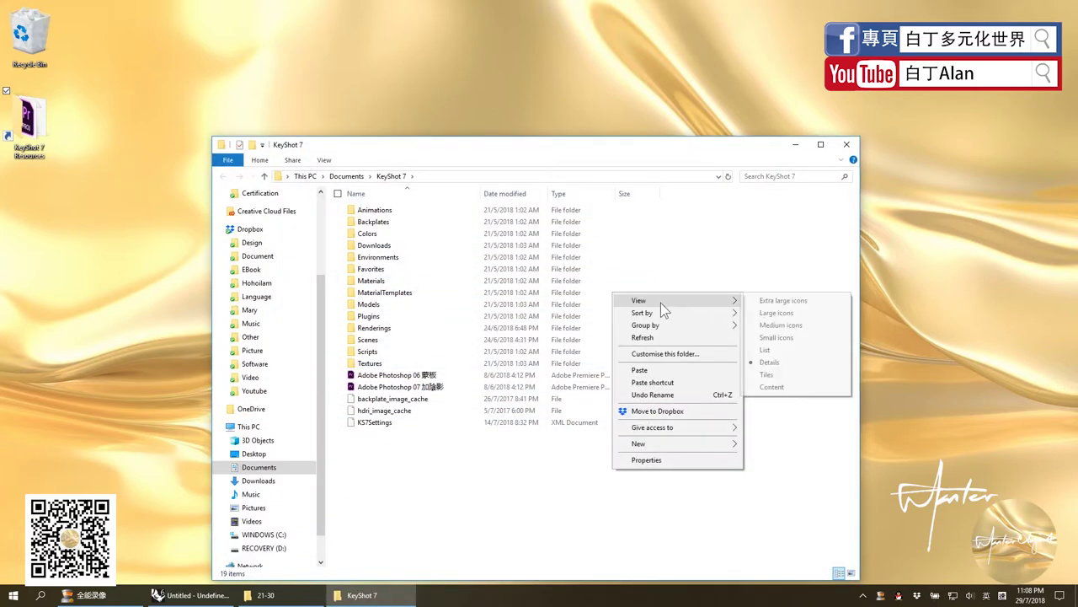
left_click(776, 313)
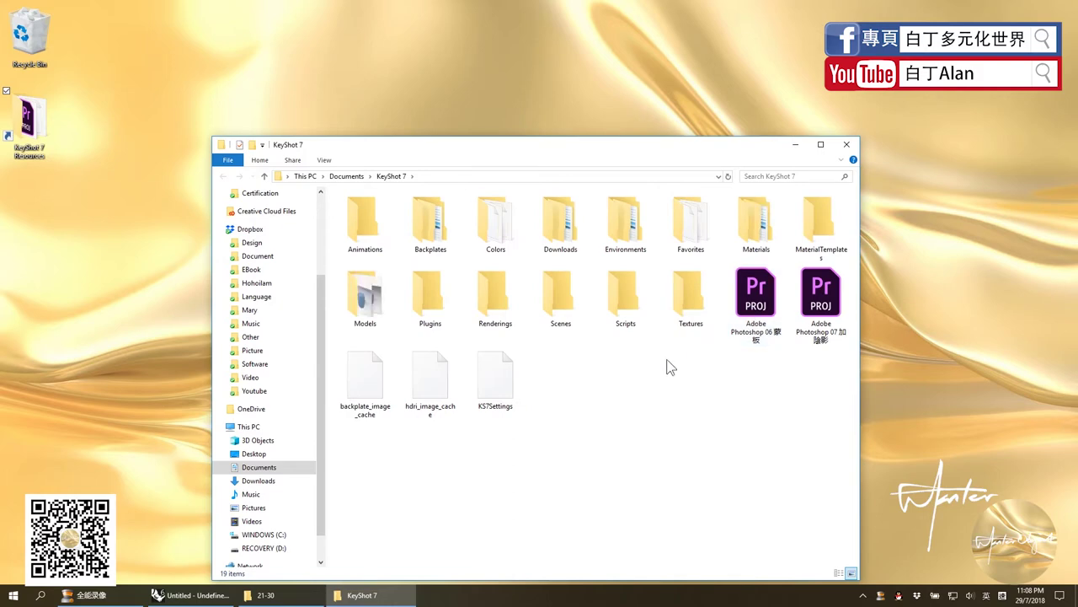
left_click(847, 144)
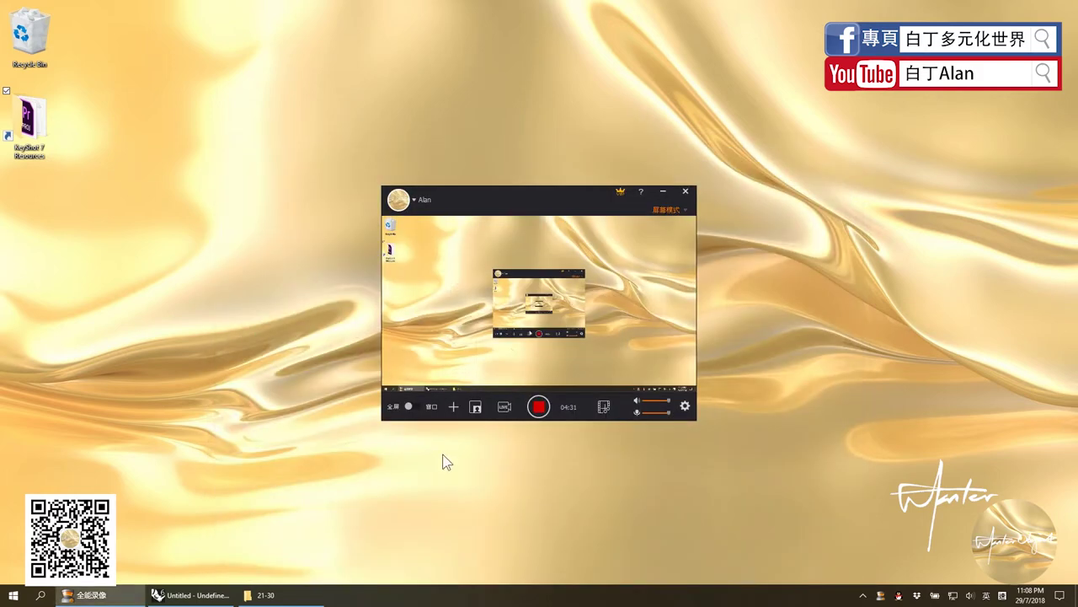
left_click(189, 594)
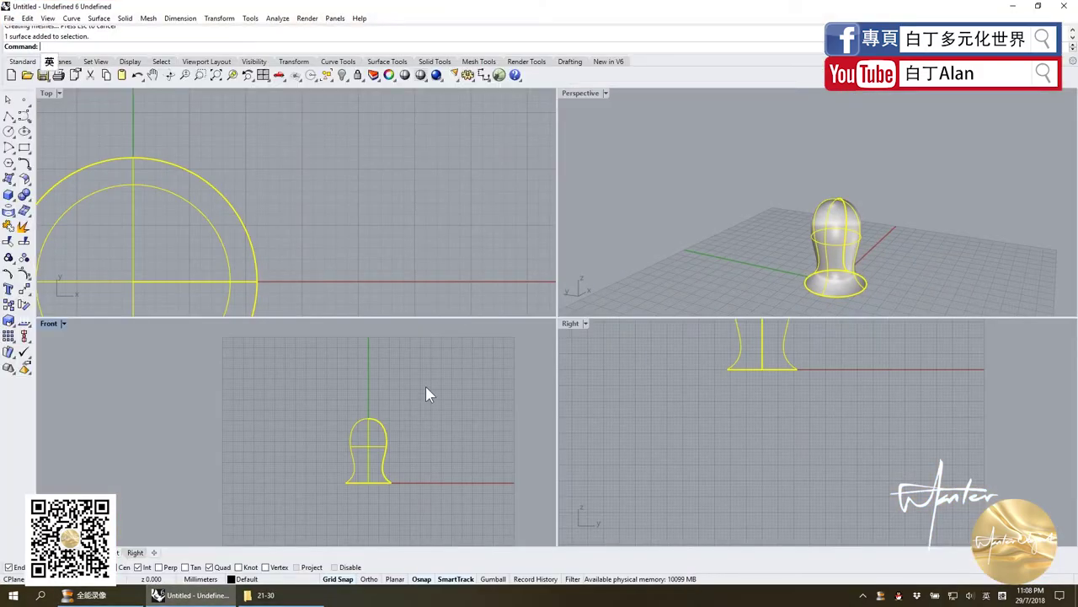
scroll(380, 472, "up", 3)
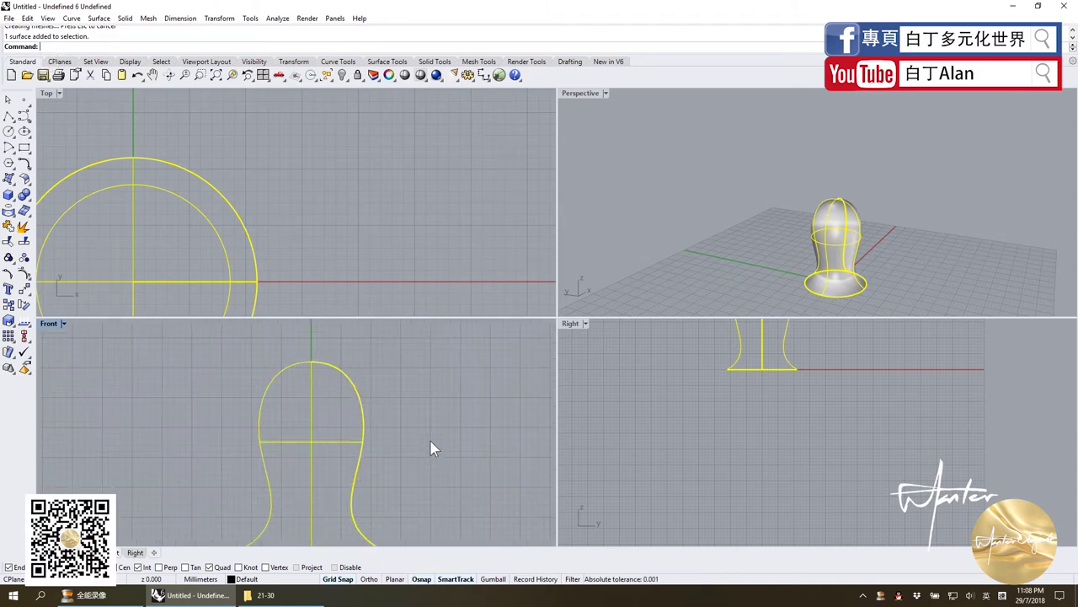
right_click_drag(391, 447, 368, 445)
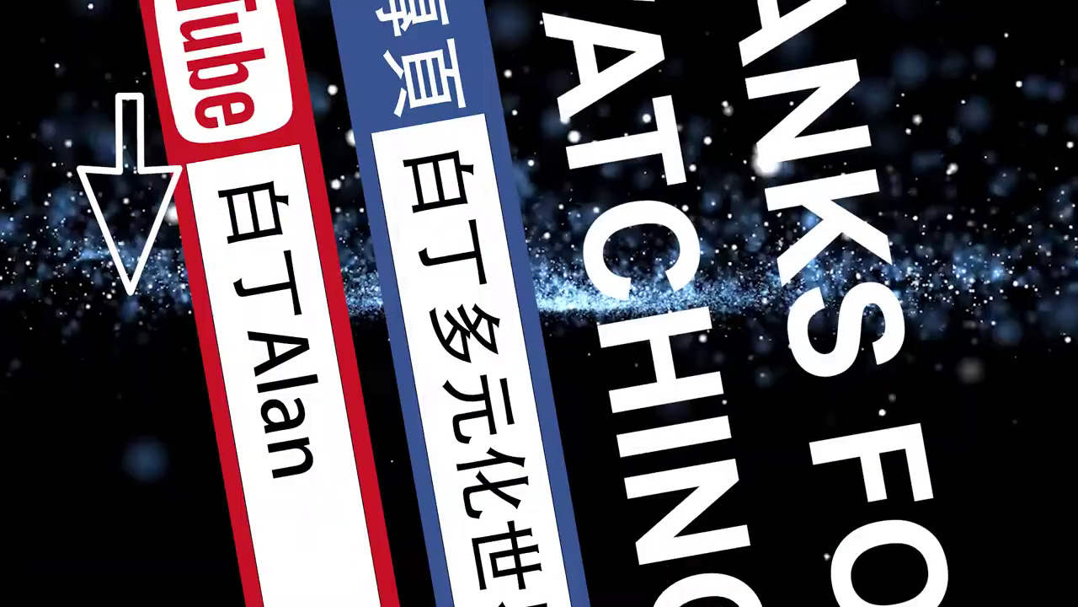